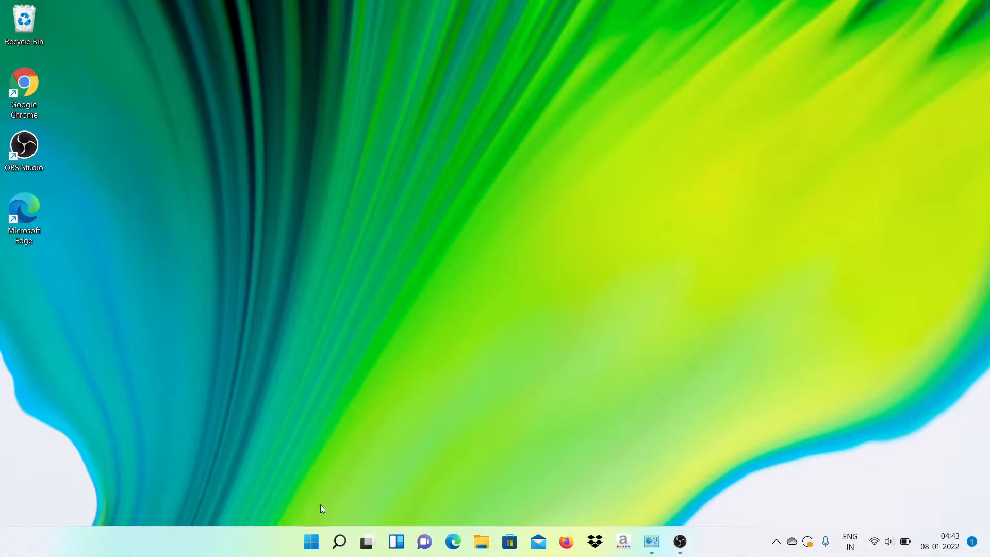
# - Launch Command Prompt by running cmd from the Windows Run dialog, and maximize its window
pyautogui.rightClick(311, 541)
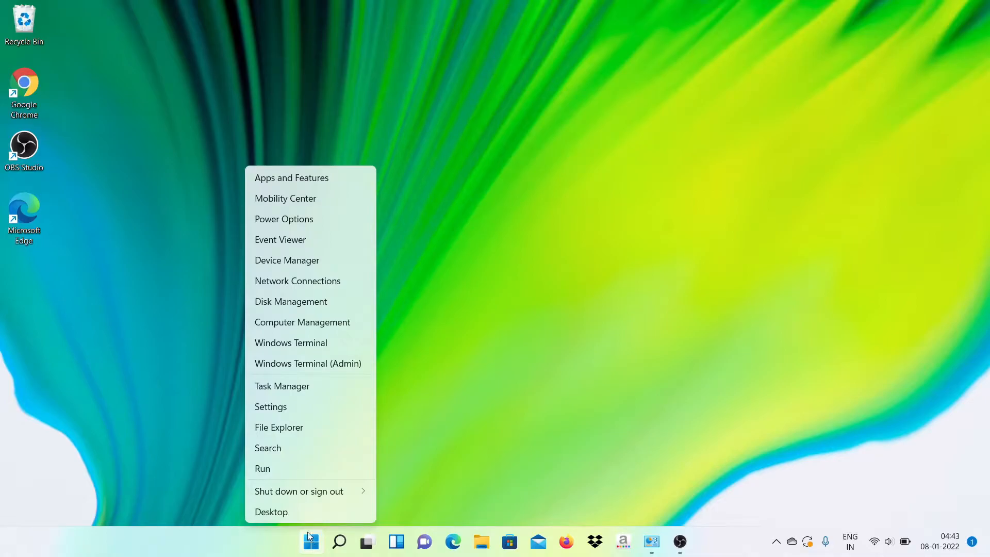
pyautogui.click(287, 467)
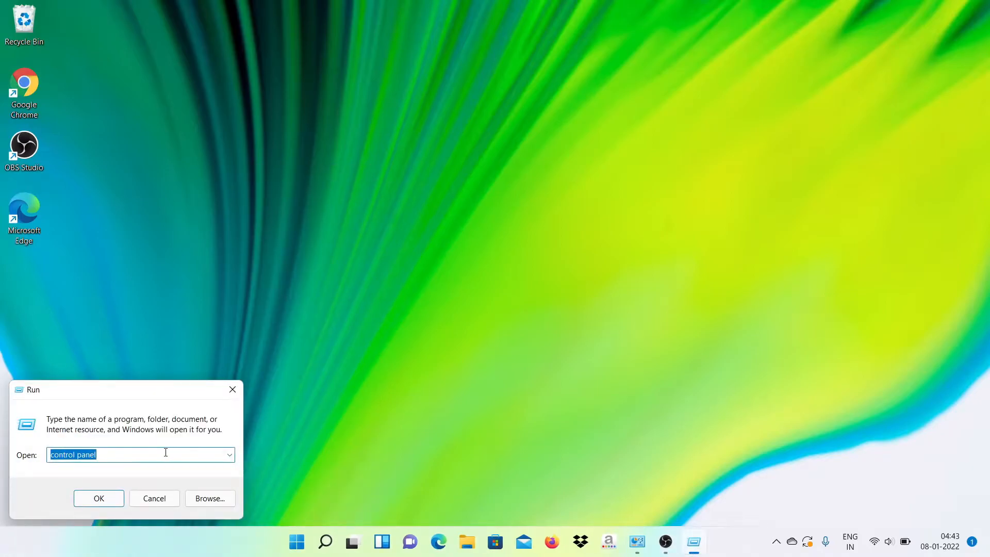
pyautogui.press('BackSpace')
pyautogui.write('c')
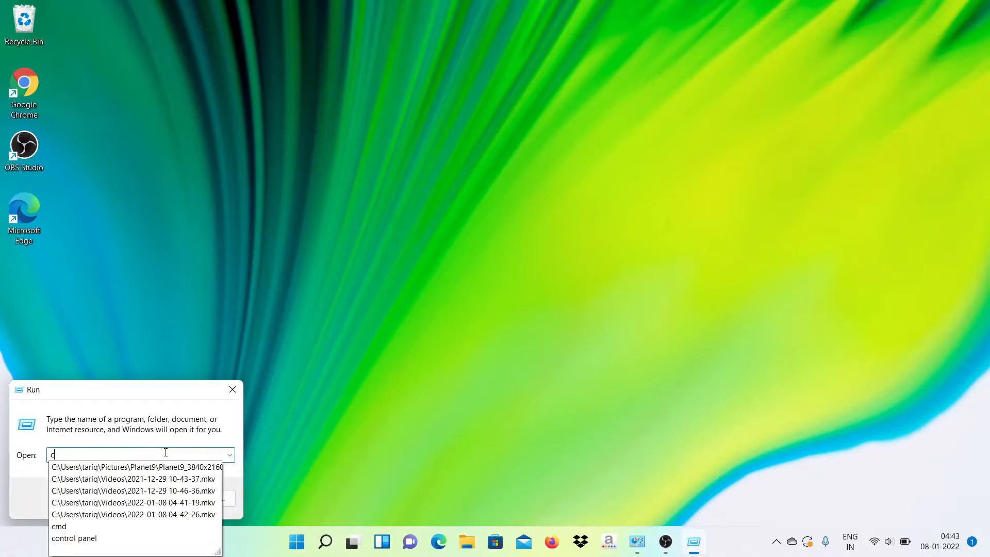
pyautogui.write('md')
pyautogui.press('Return')
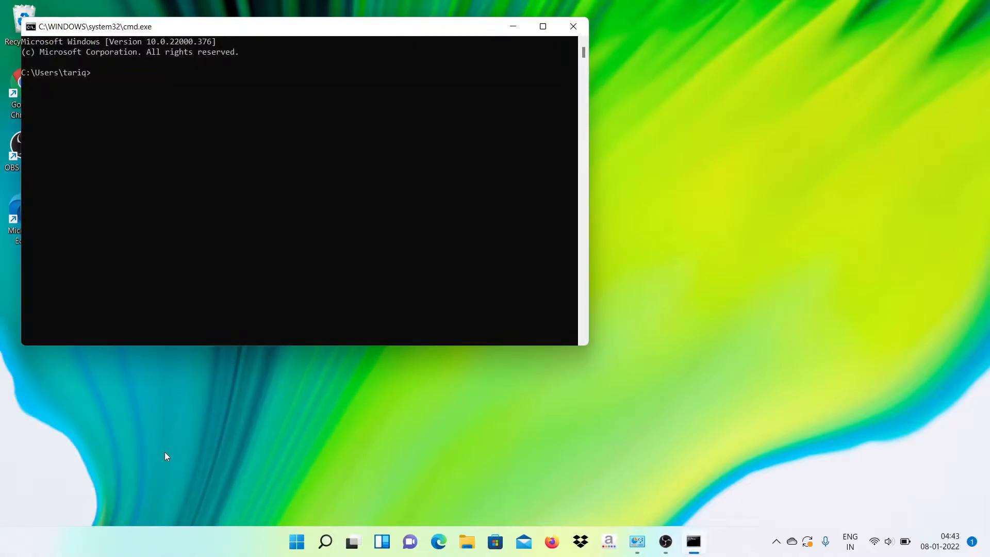
pyautogui.click(543, 26)
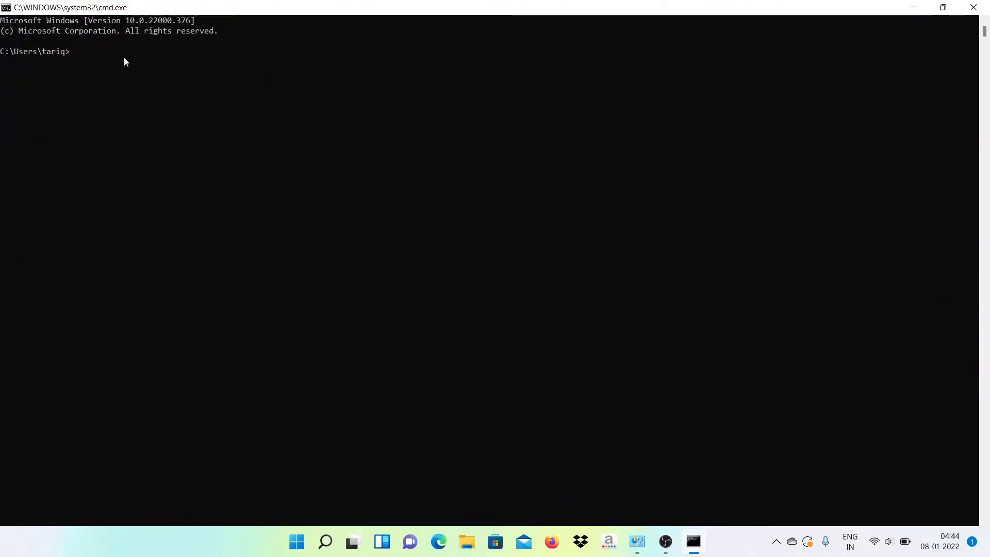
# - Check for an installed Java version by running java -version, and close Command Prompt
pyautogui.write('ja')
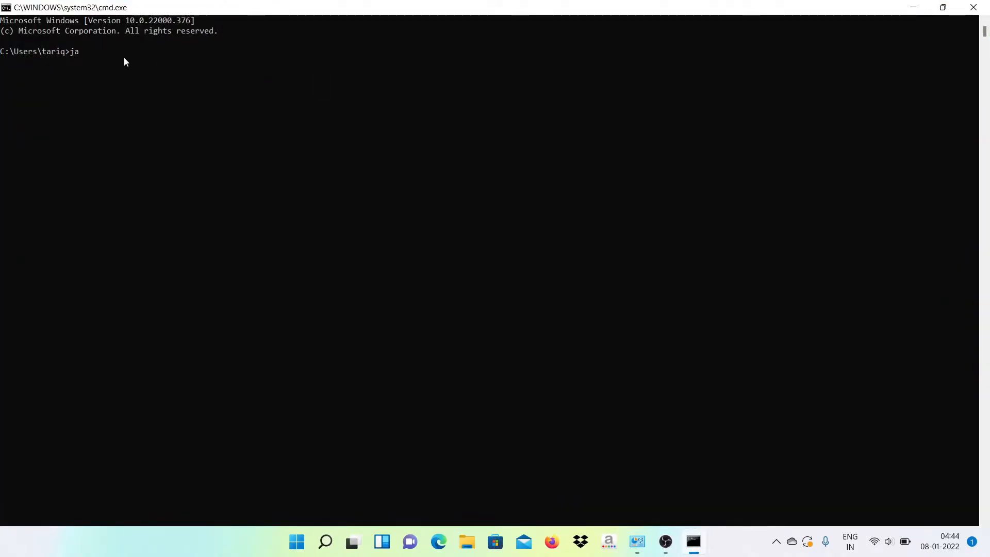
pyautogui.write('va -versio')
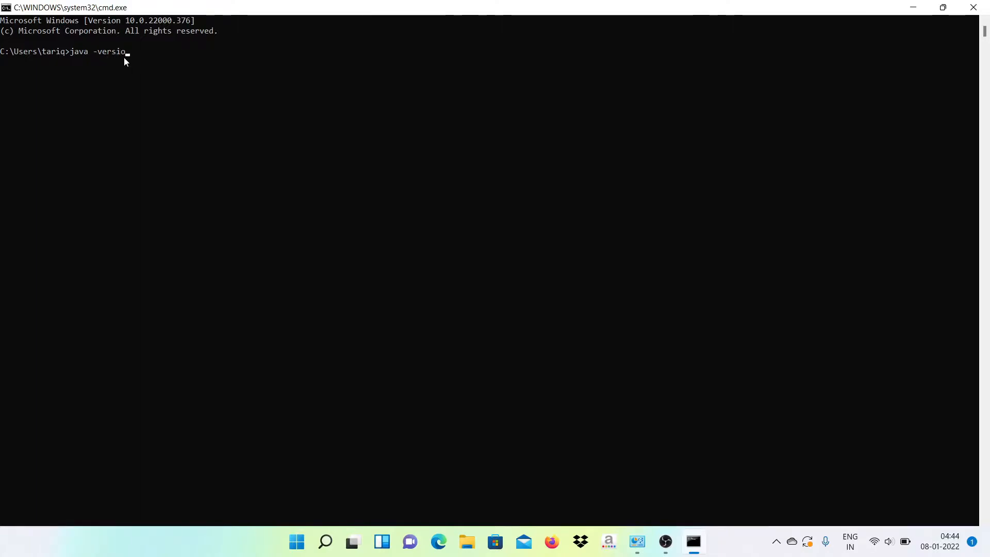
pyautogui.write('n')
pyautogui.press('Return')
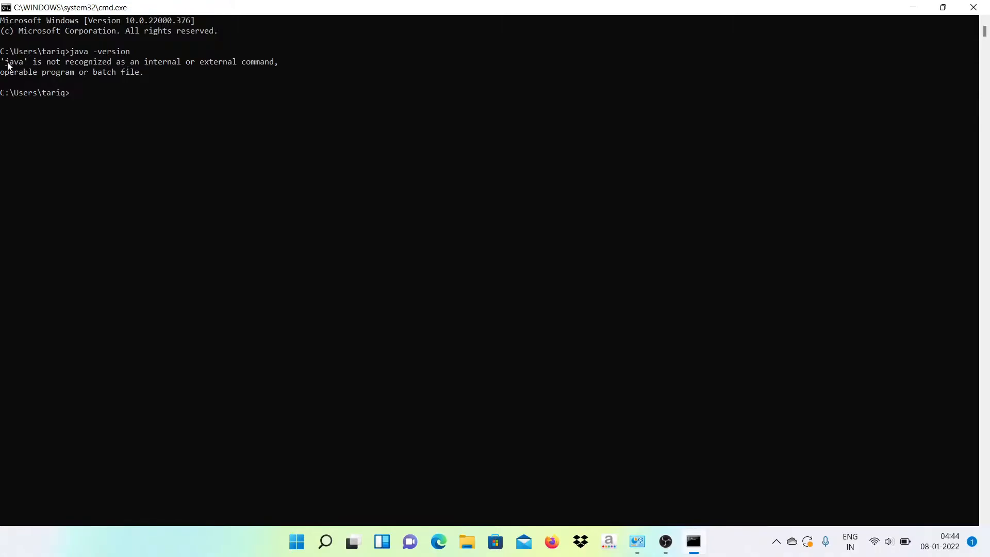
pyautogui.moveTo(6, 66); pyautogui.dragTo(277, 71)
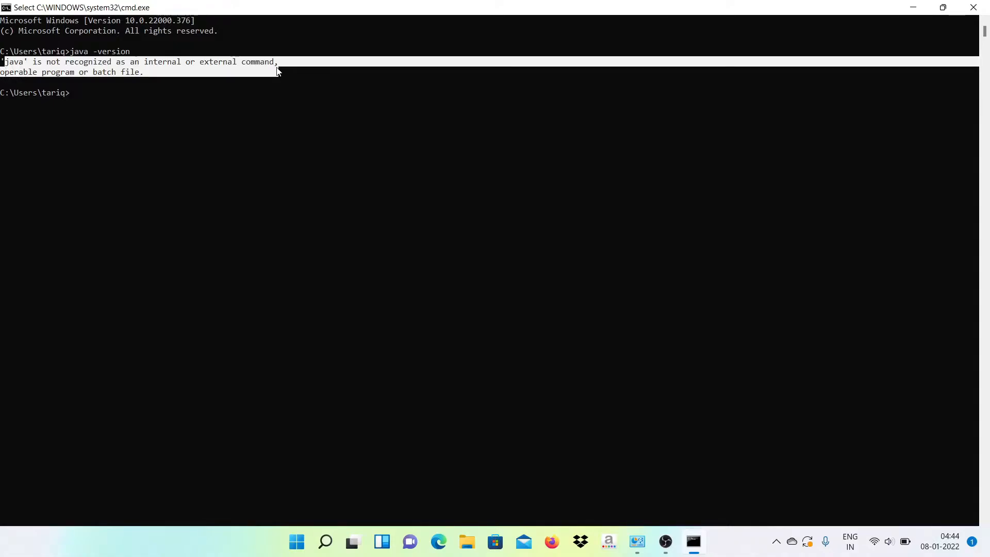
pyautogui.click(304, 72)
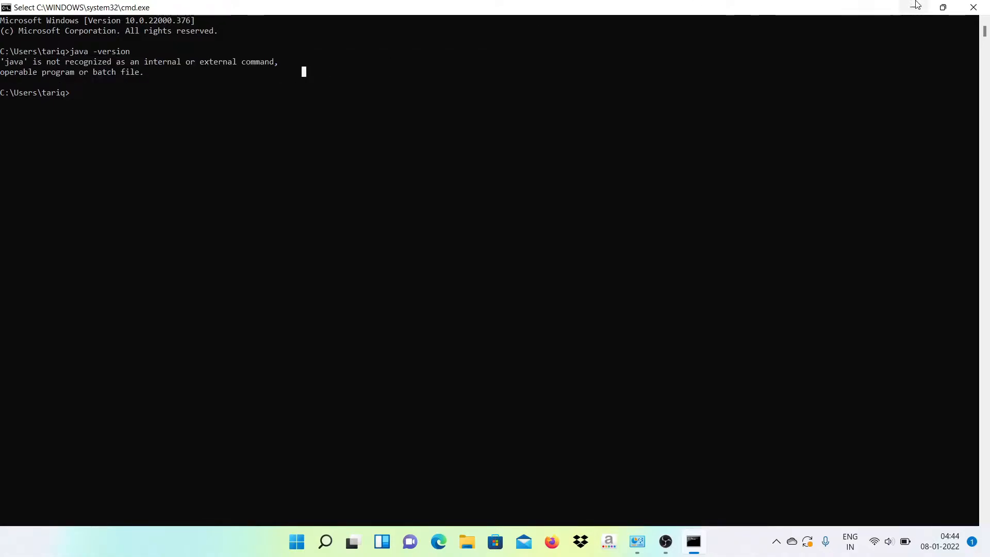
pyautogui.click(974, 8)
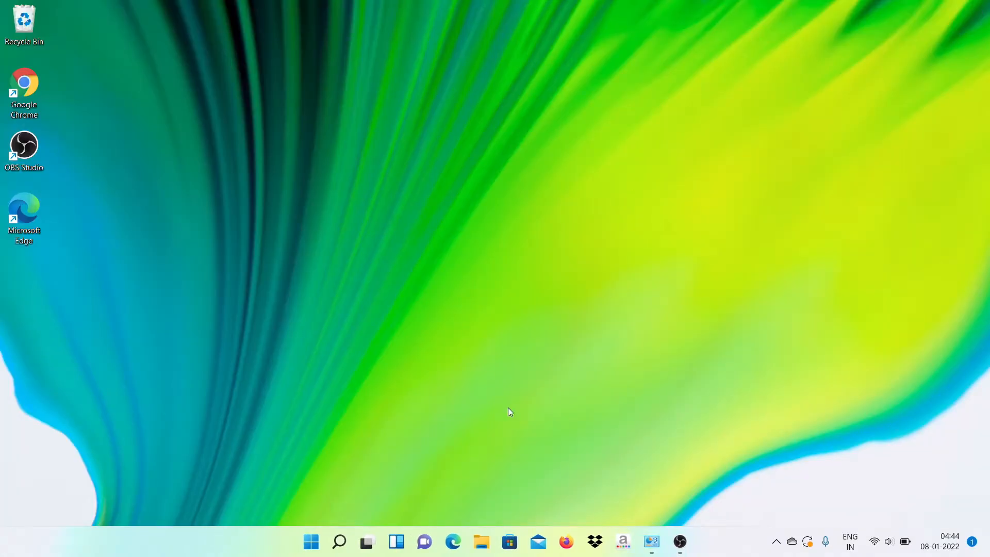
# - Switch to Google Chrome, search the web for "java jdk" and open Oracle's Java Downloads page at the Java 17 heading
pyautogui.doubleClick(28, 104)
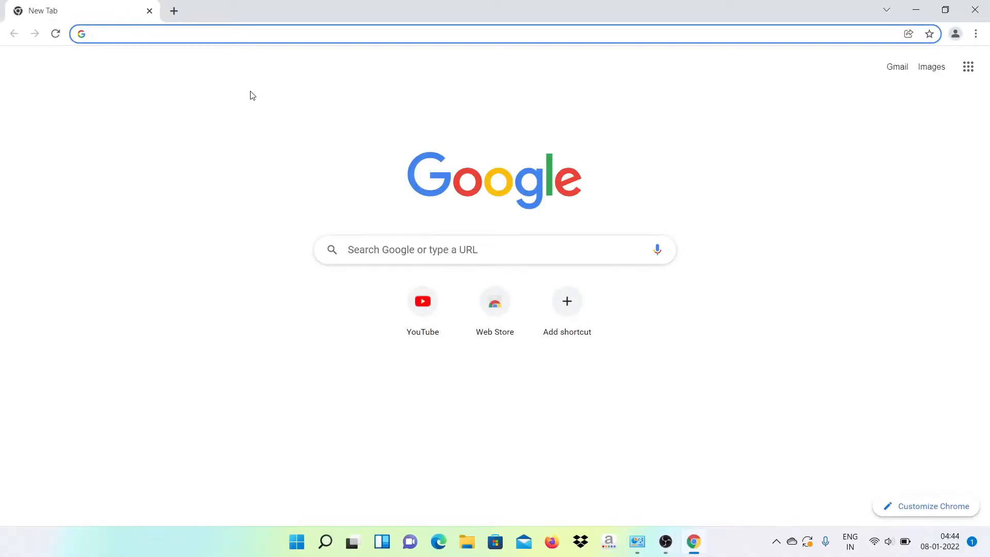
pyautogui.write('java jdk')
pyautogui.press('Return')
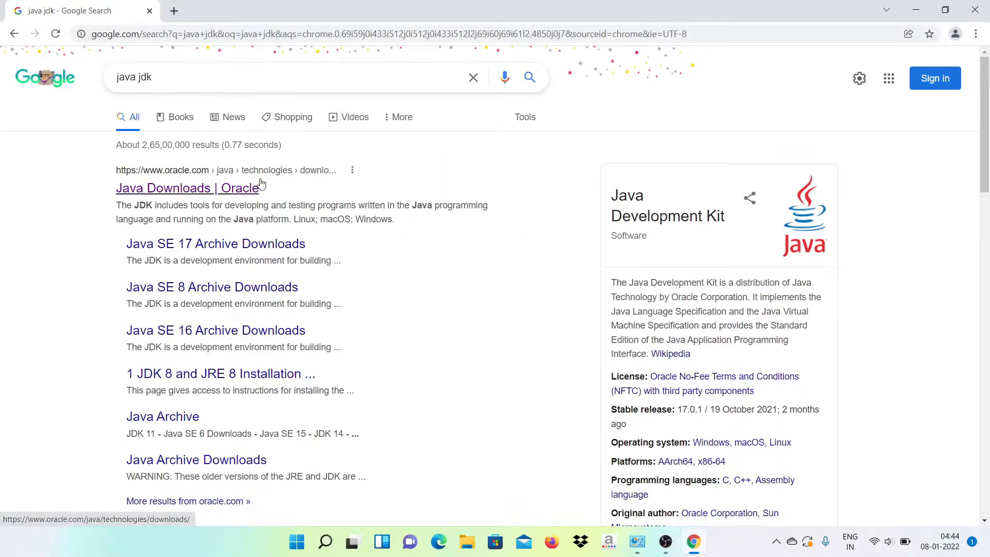
pyautogui.click(193, 194)
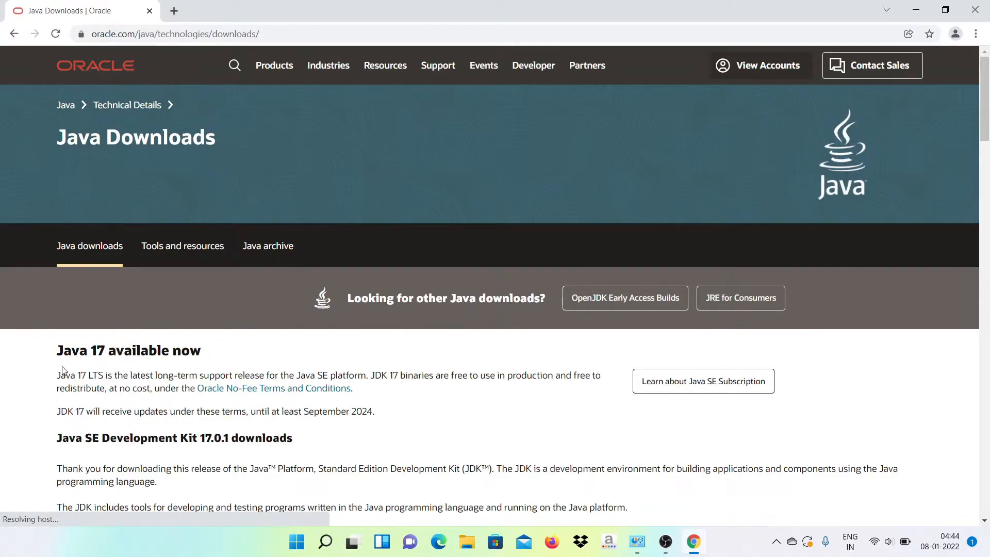
pyautogui.moveTo(54, 354); pyautogui.dragTo(216, 357)
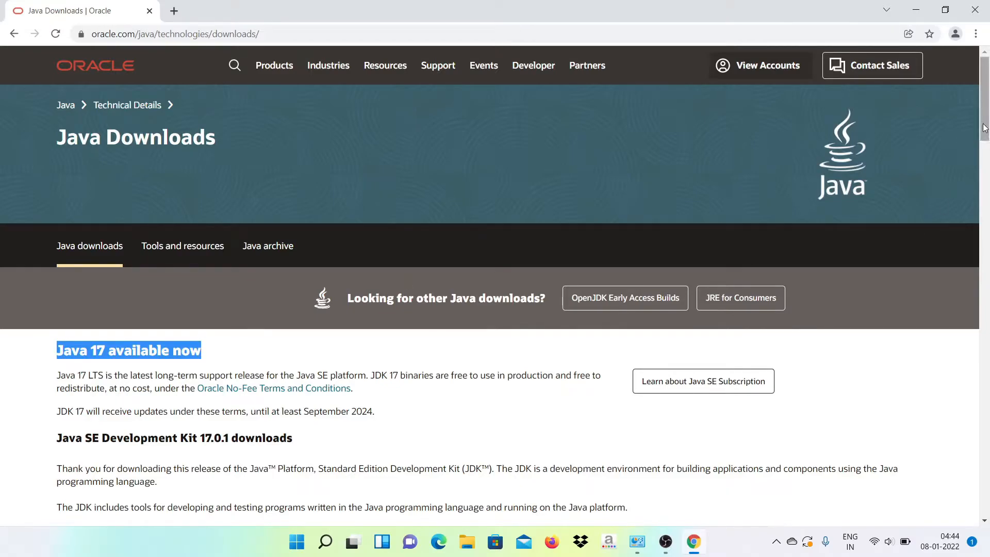
# - Download the Windows x64 Installer of Java SE Development Kit 17.0.1, jdk-17_windows-x64_bin.exe
pyautogui.moveTo(986, 139); pyautogui.dragTo(988, 190)
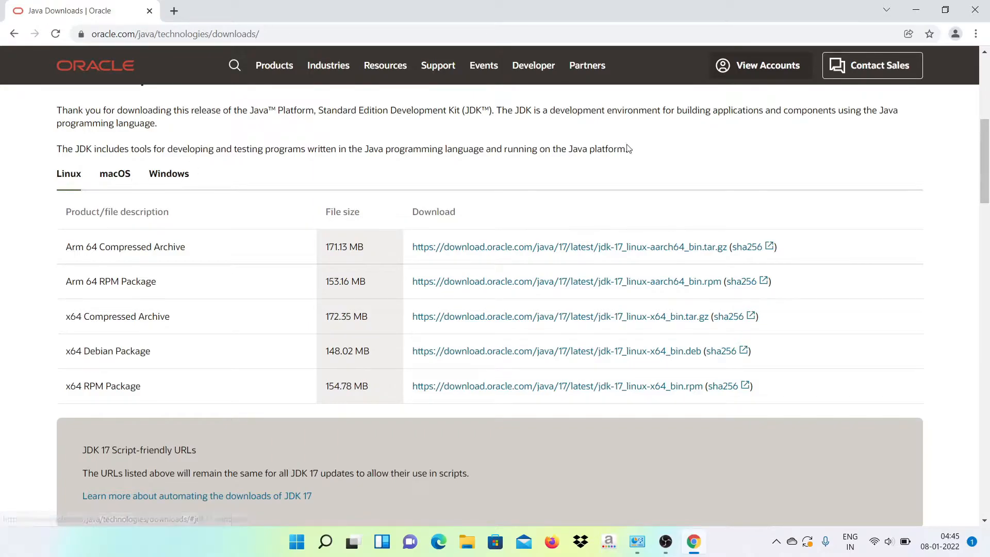
pyautogui.moveTo(987, 157); pyautogui.dragTo(988, 294)
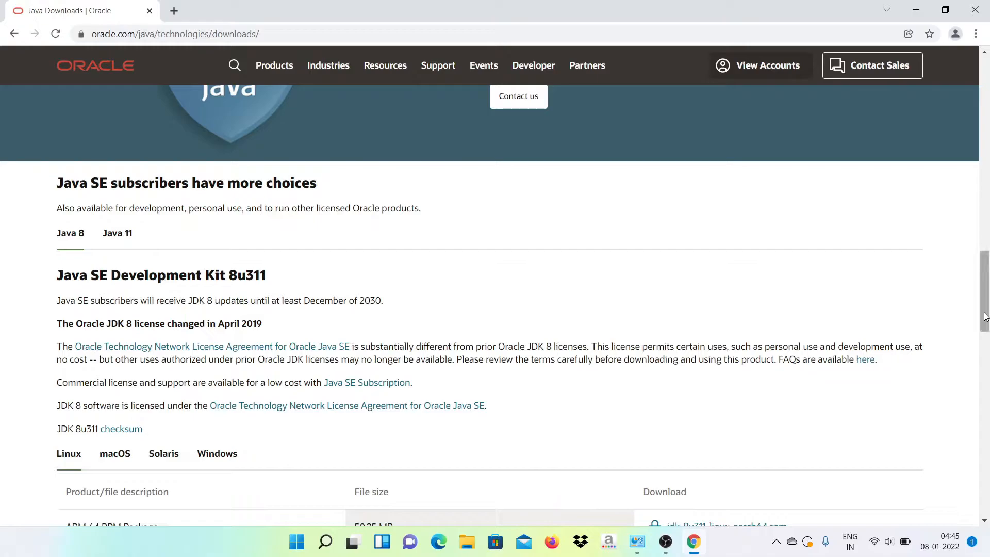
pyautogui.moveTo(985, 317); pyautogui.dragTo(988, 172)
pyautogui.scroll(2, 987, 171)
pyautogui.scroll(-1, 987, 172)
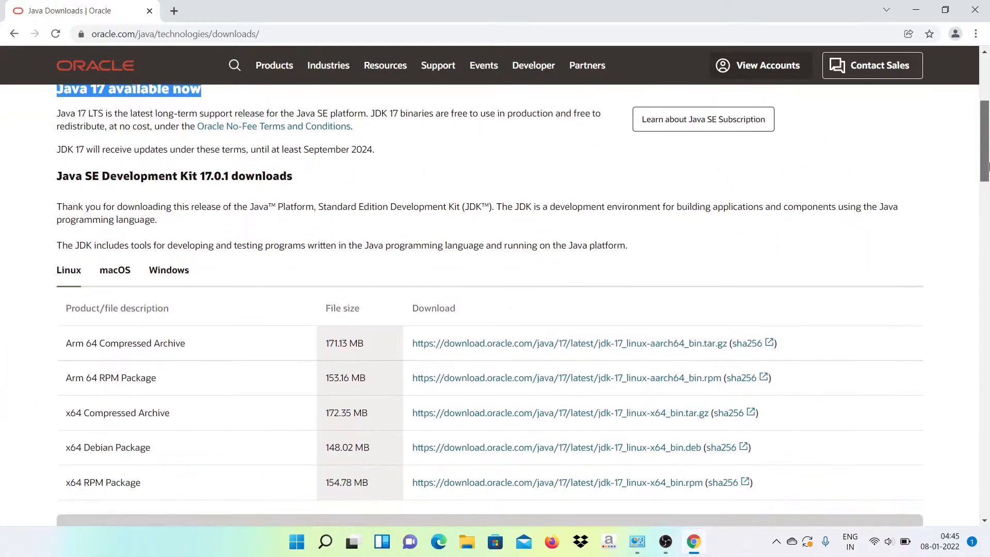
pyautogui.scroll(-1, 988, 171)
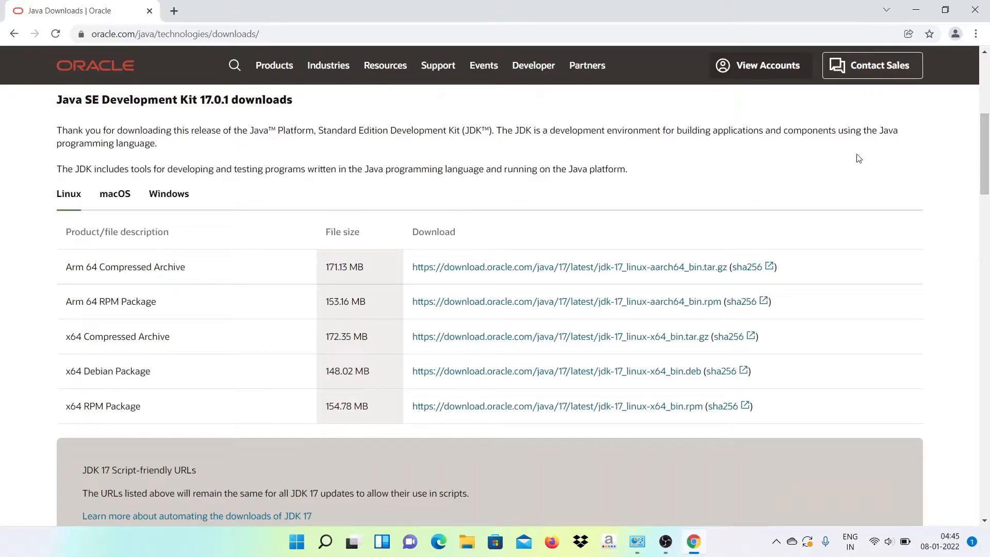
pyautogui.click(177, 198)
pyautogui.scroll(-3, 175, 194)
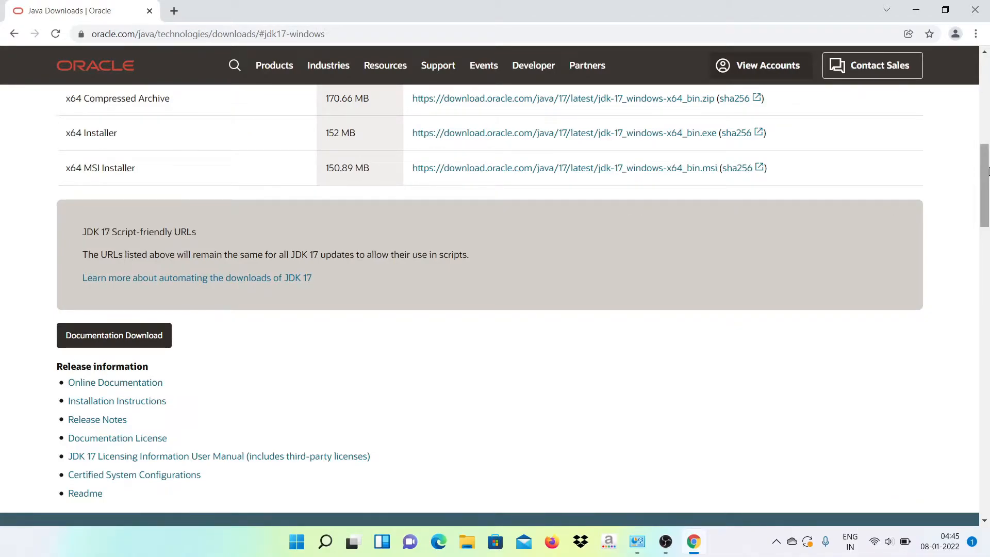
pyautogui.moveTo(985, 171); pyautogui.dragTo(985, 144)
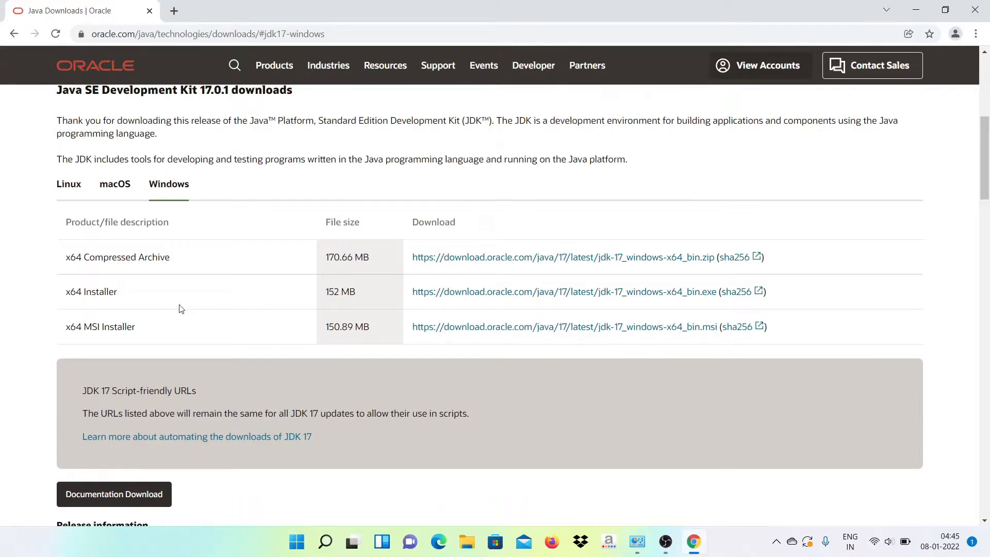
pyautogui.moveTo(119, 293); pyautogui.dragTo(67, 294)
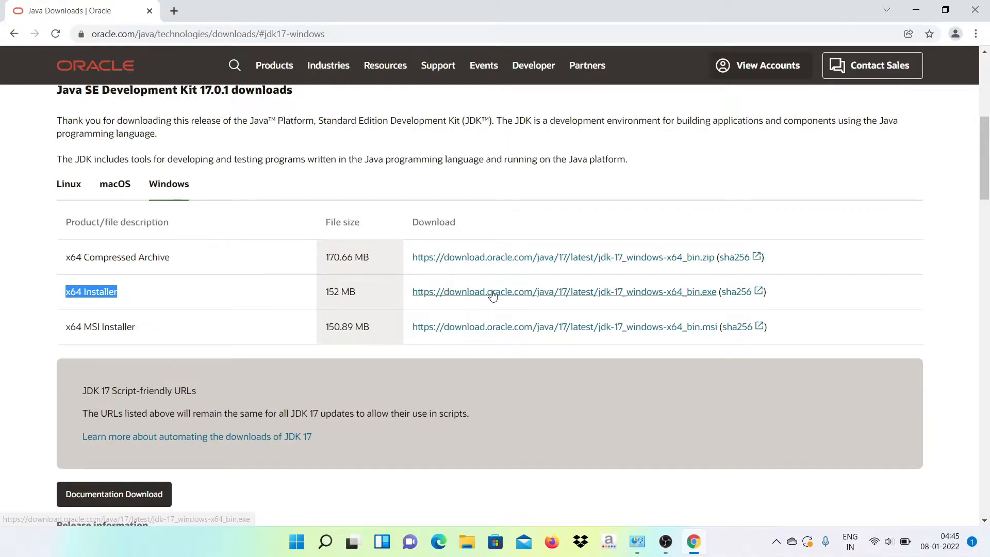
pyautogui.click(526, 292)
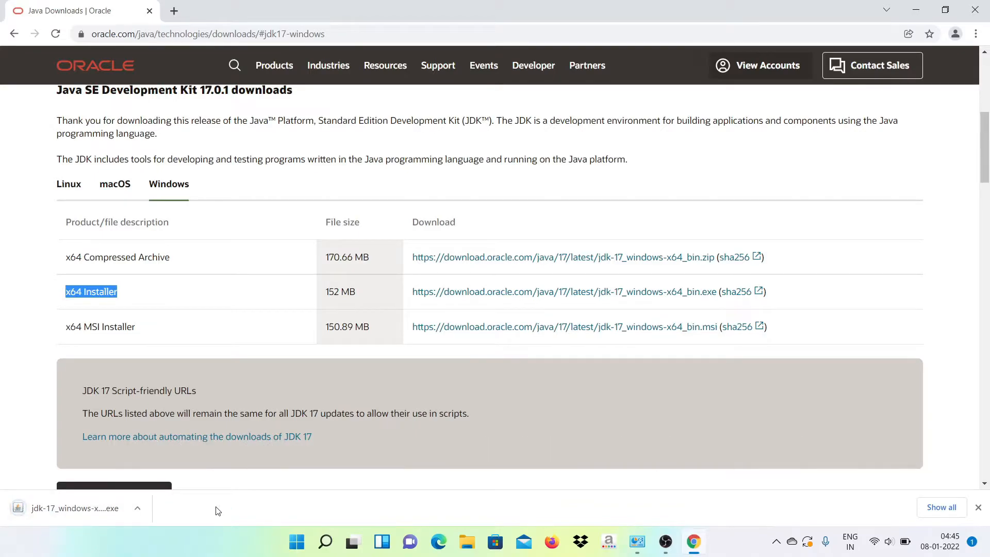
# - Show the downloaded JDK file in its folder, launch the jdk-17_windows-x64_bin installer and minimize the folder window
pyautogui.click(137, 510)
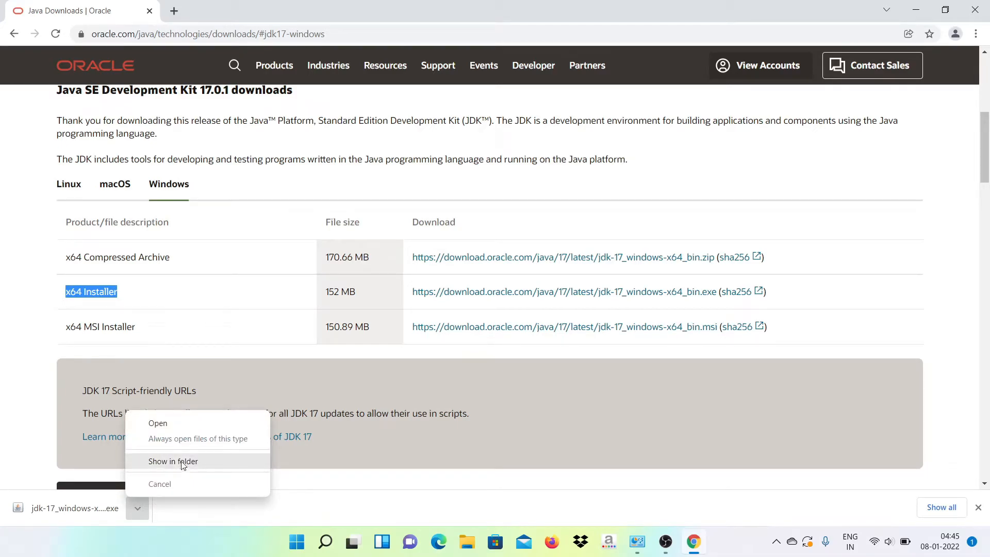
pyautogui.click(182, 463)
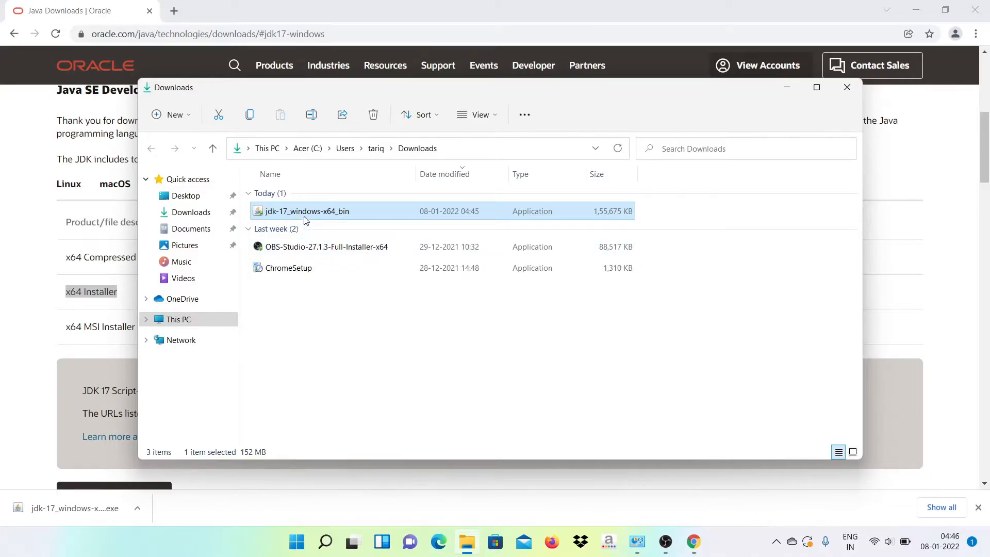
pyautogui.doubleClick(305, 212)
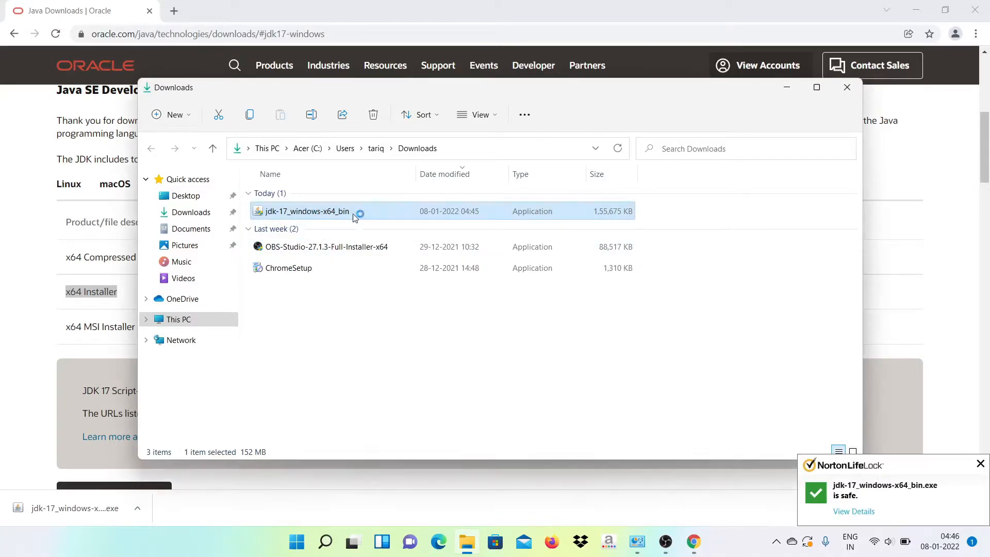
pyautogui.click(788, 88)
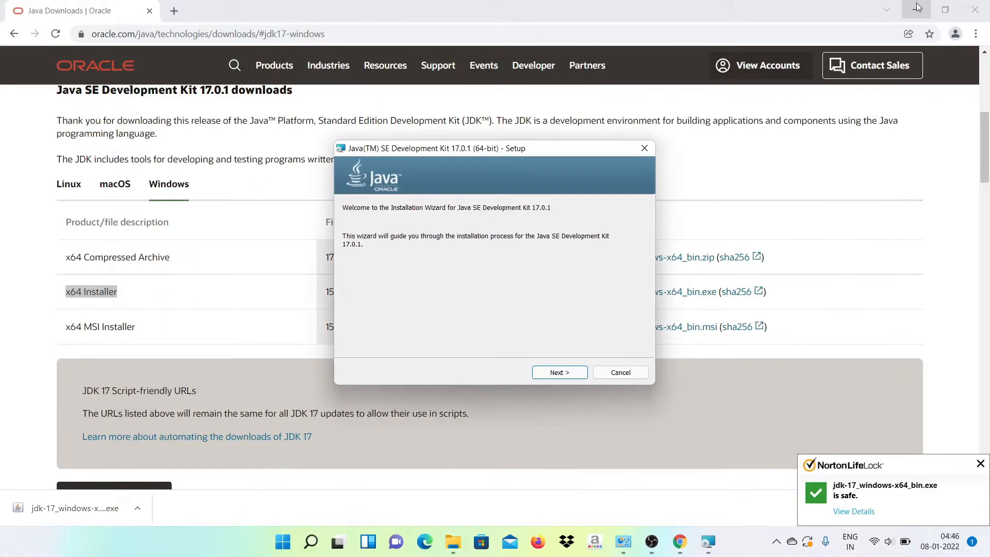
# - Install JDK 17.0.1 into the default folder C:\Program Files\Java\jdk-17.0.1\ and close the setup wizard
pyautogui.click(562, 372)
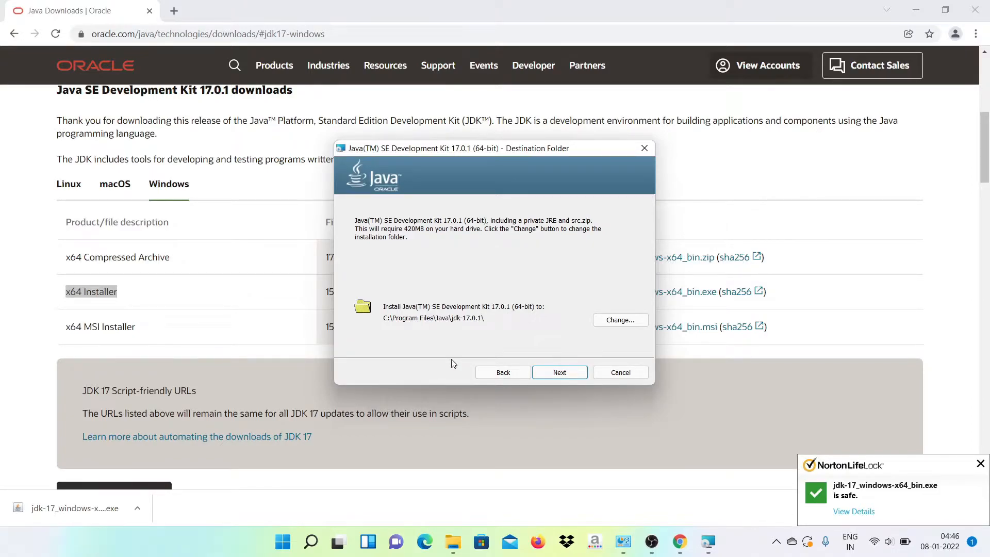
pyautogui.click(568, 381)
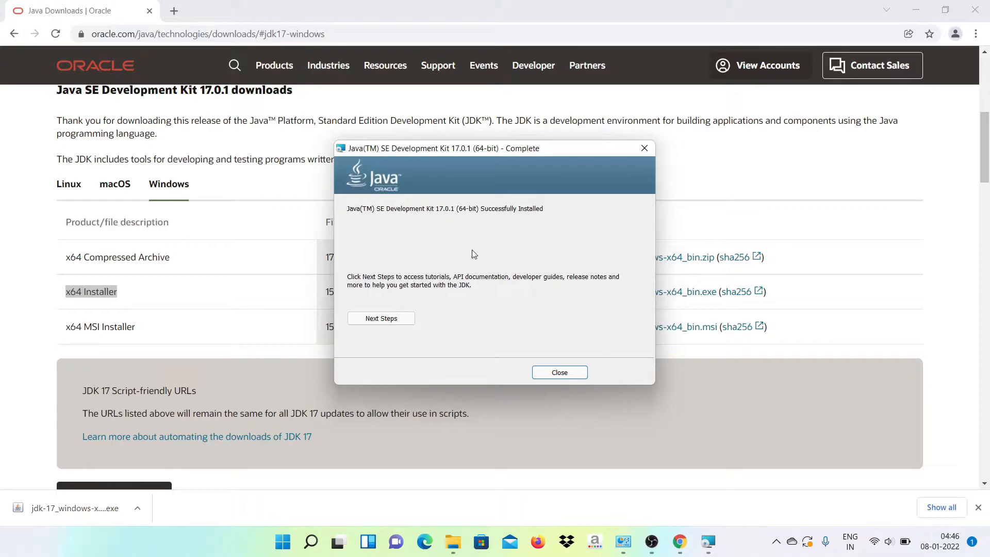
pyautogui.click(564, 373)
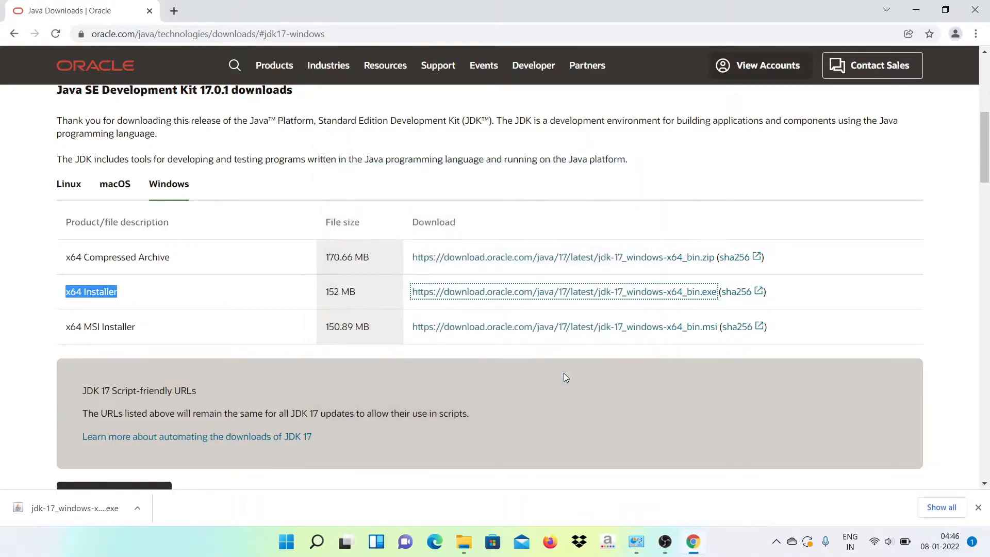
# - Minimize the browser, search Windows Settings for "environment vari" and open the Environment Variables dialog from the system environment variables result
pyautogui.click(920, 8)
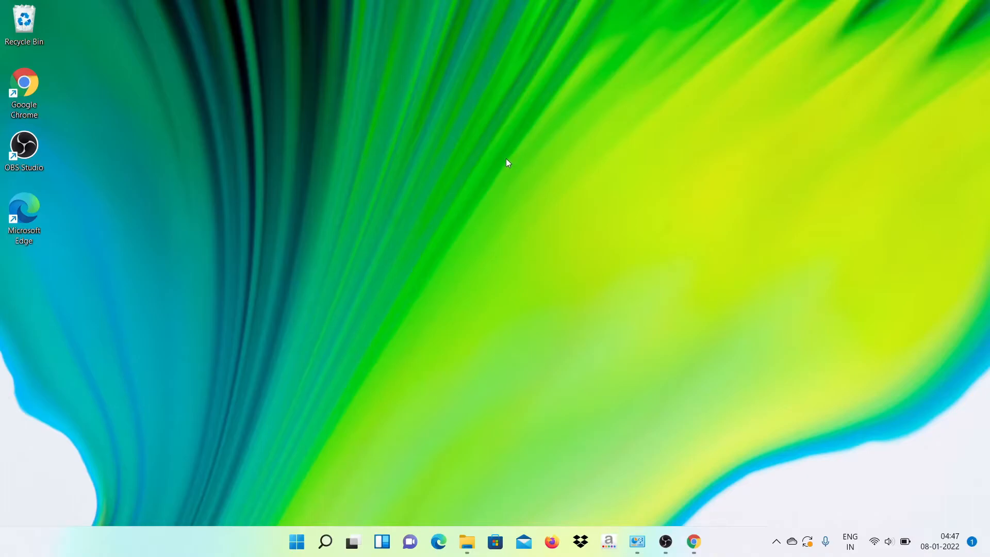
pyautogui.rightClick(299, 547)
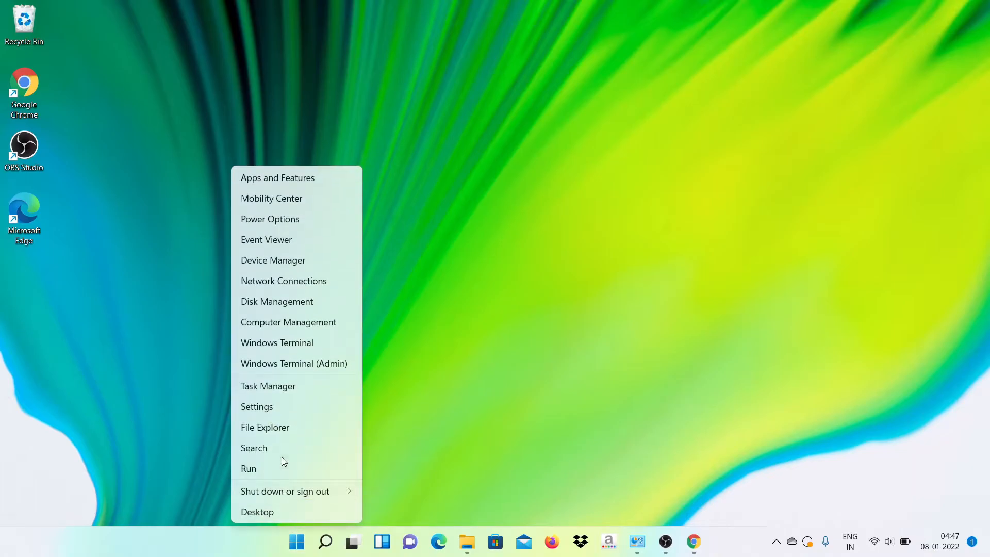
pyautogui.click(268, 408)
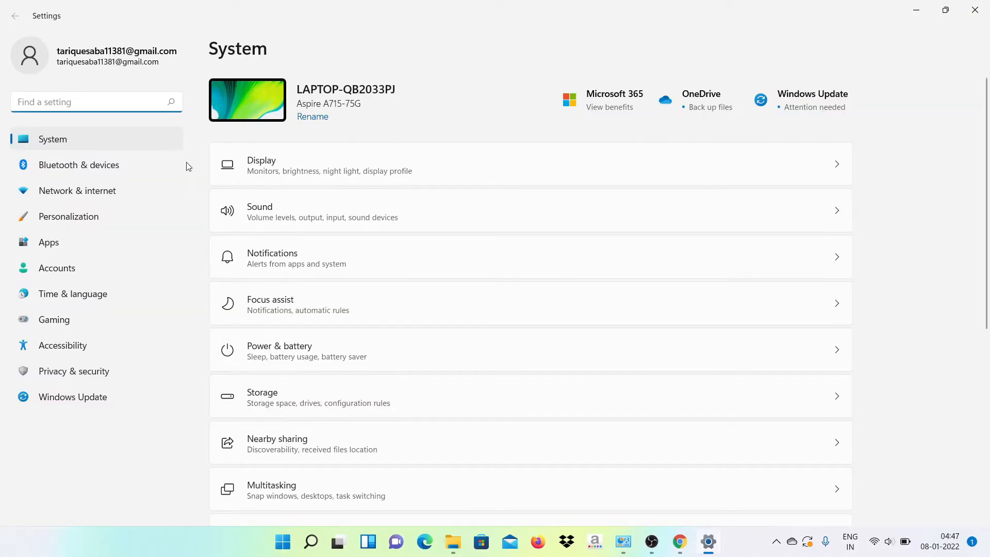
pyautogui.write('envir')
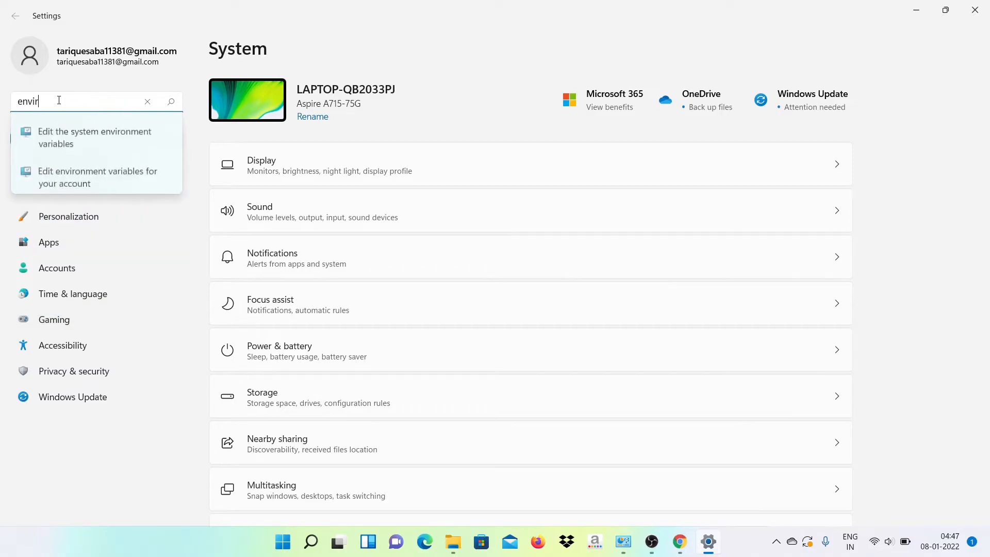
pyautogui.write('onment')
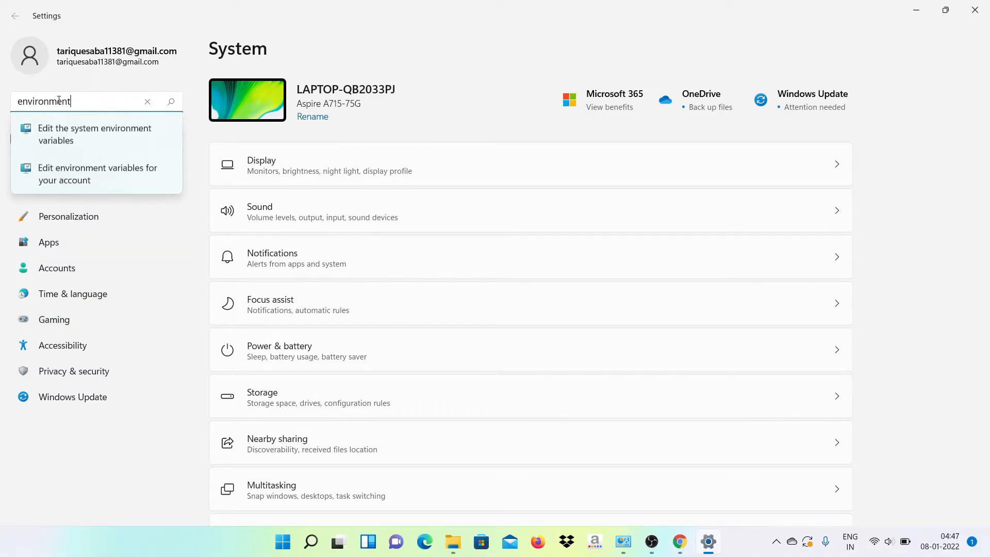
pyautogui.write(' vari')
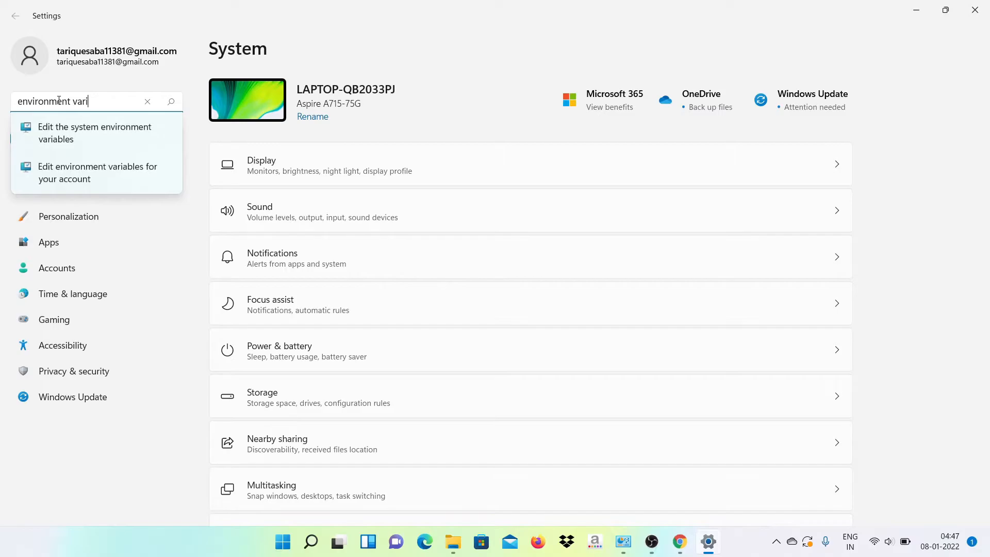
pyautogui.click(83, 135)
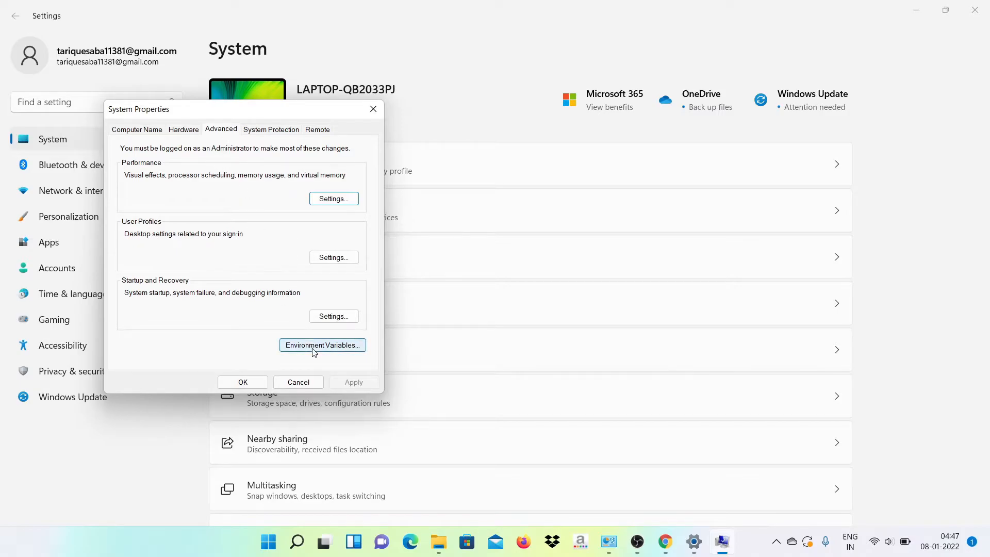
pyautogui.click(332, 346)
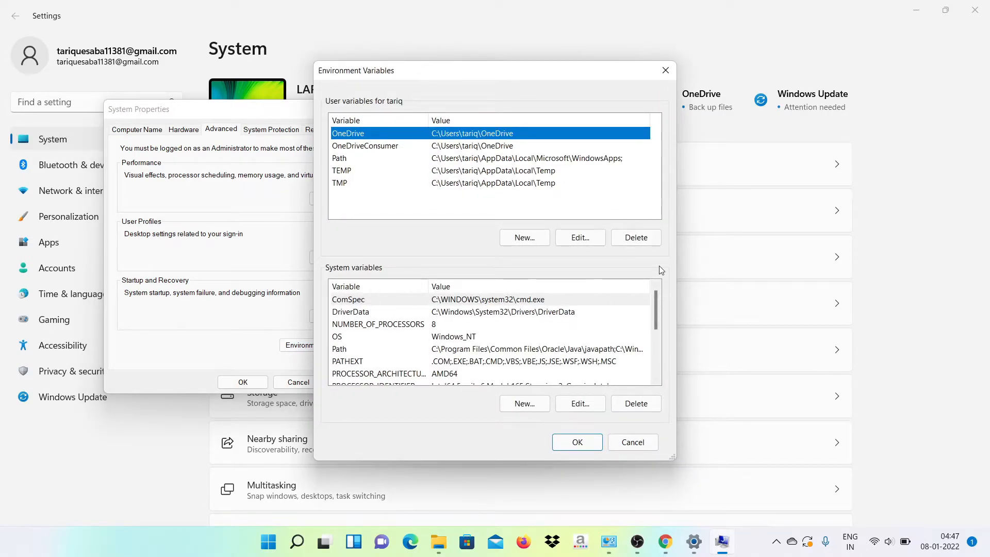
# - Open the Path variable under System variables for editing
pyautogui.moveTo(654, 302)
pyautogui.mouseDown()
pyautogui.moveTo(657, 357)
pyautogui.moveTo(657, 299)
pyautogui.mouseUp()
pyautogui.click(344, 350)
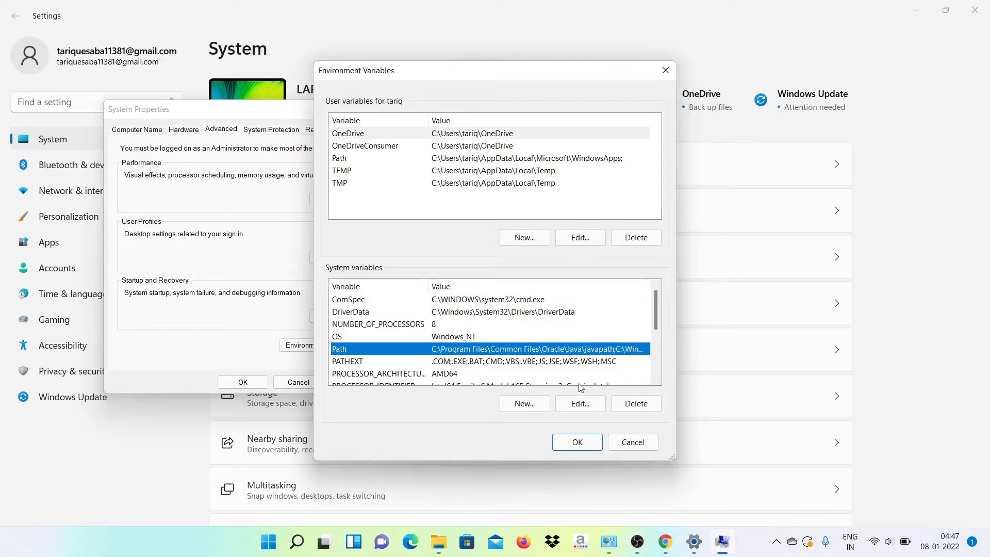
pyautogui.click(581, 403)
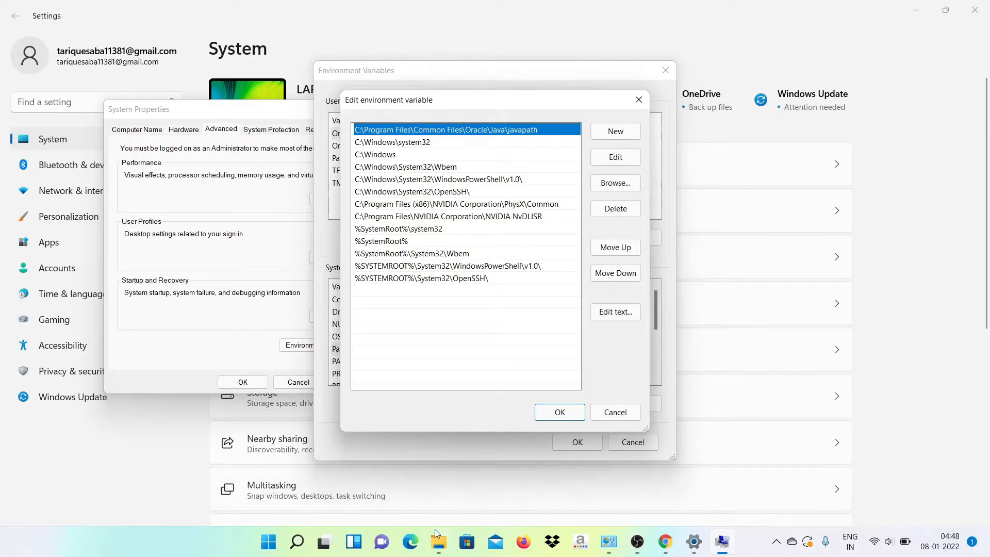
# - Switch to File Explorer, browse to C:\Program Files\Java\jdk-17.0.1\bin and copy the folder's full path
pyautogui.click(437, 546)
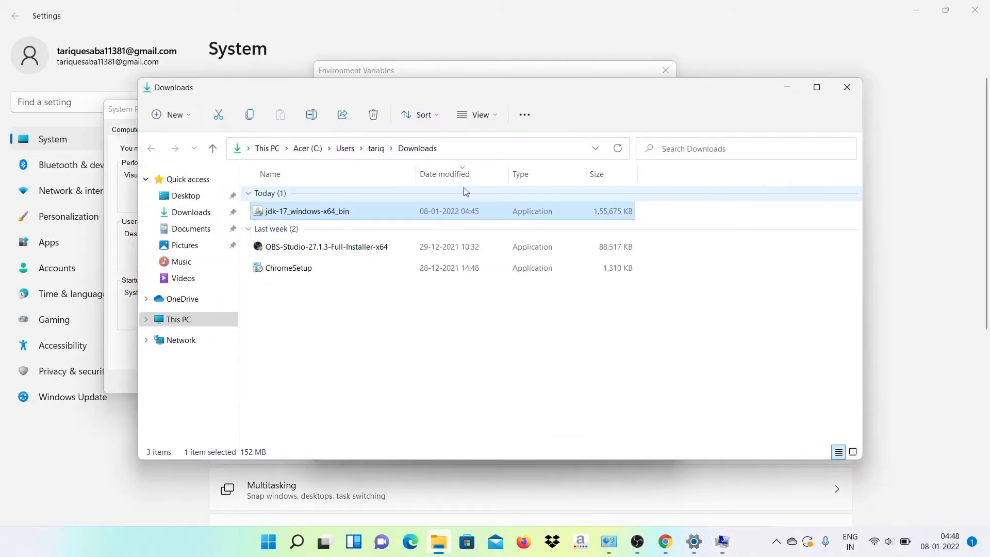
pyautogui.click(817, 87)
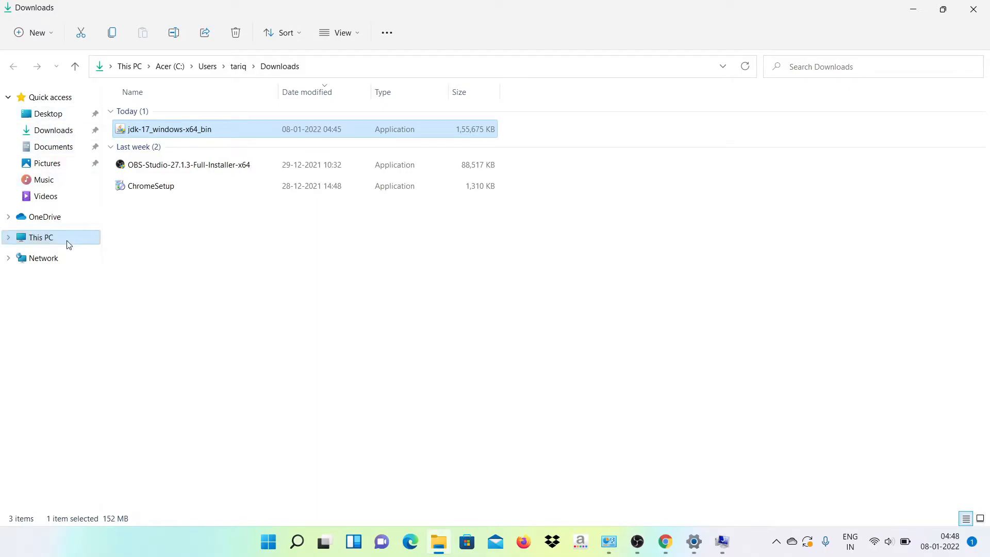
pyautogui.click(41, 237)
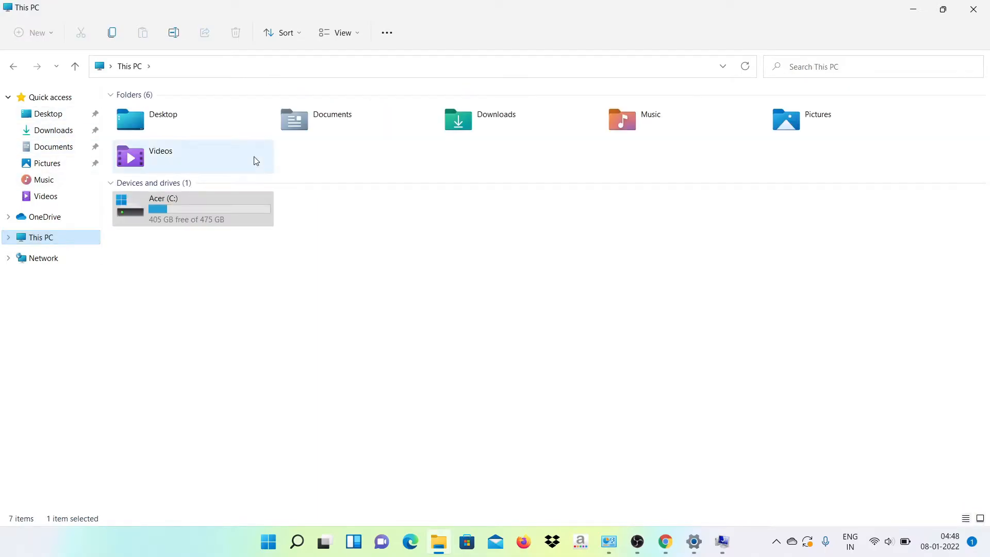
pyautogui.doubleClick(189, 219)
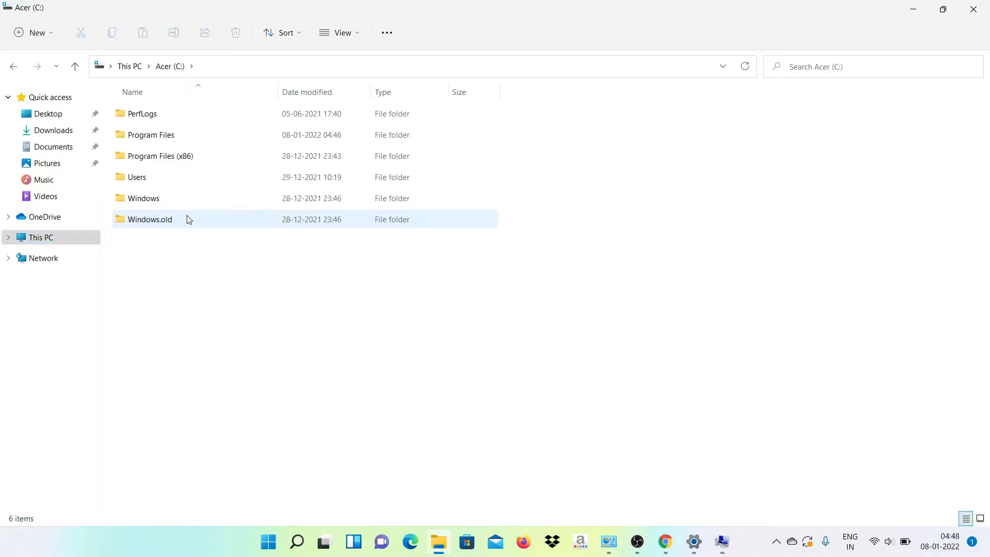
pyautogui.doubleClick(171, 135)
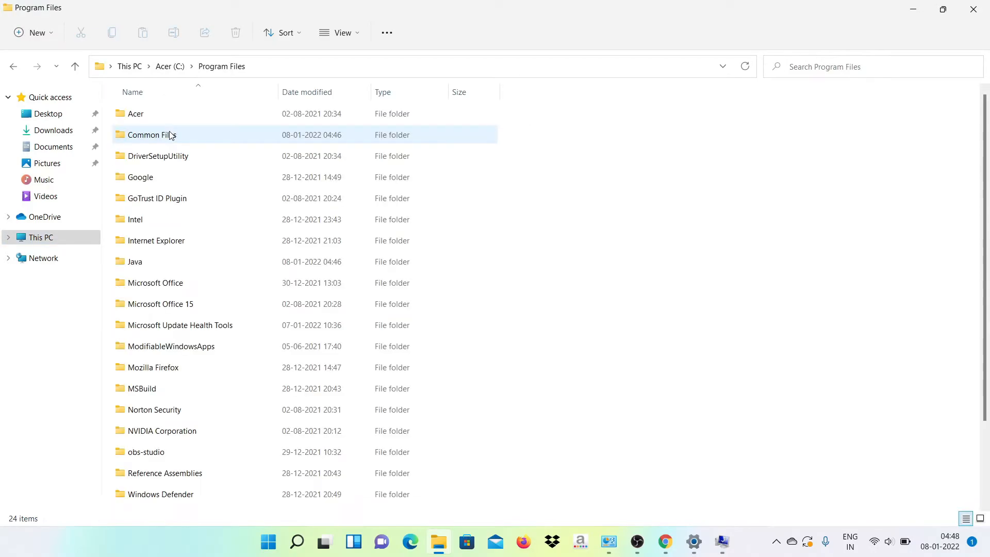
pyautogui.click(164, 268)
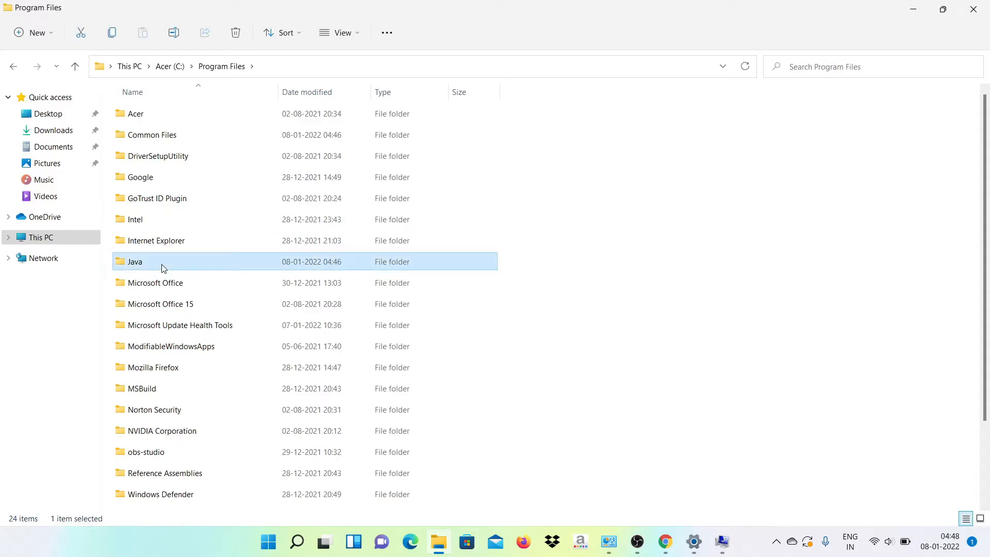
pyautogui.doubleClick(164, 268)
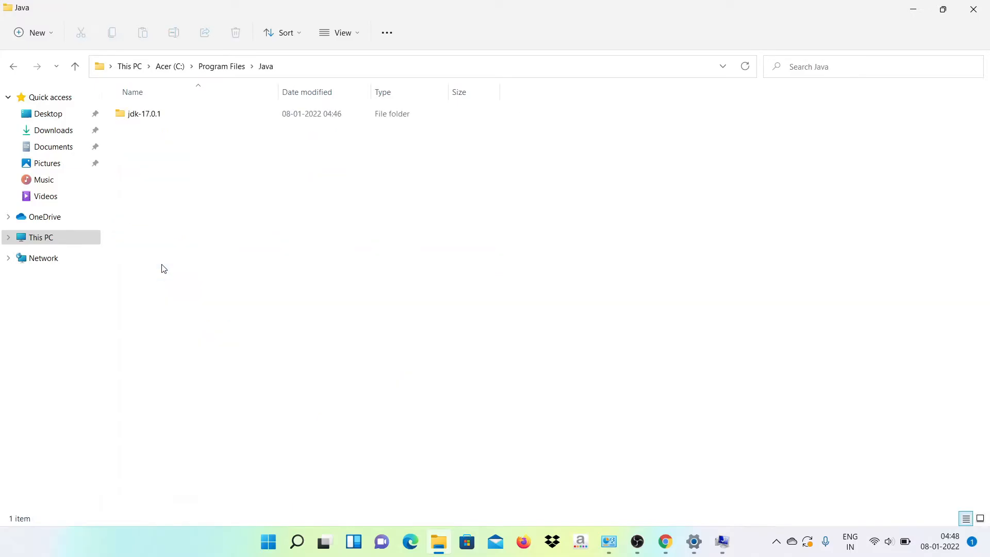
pyautogui.doubleClick(168, 122)
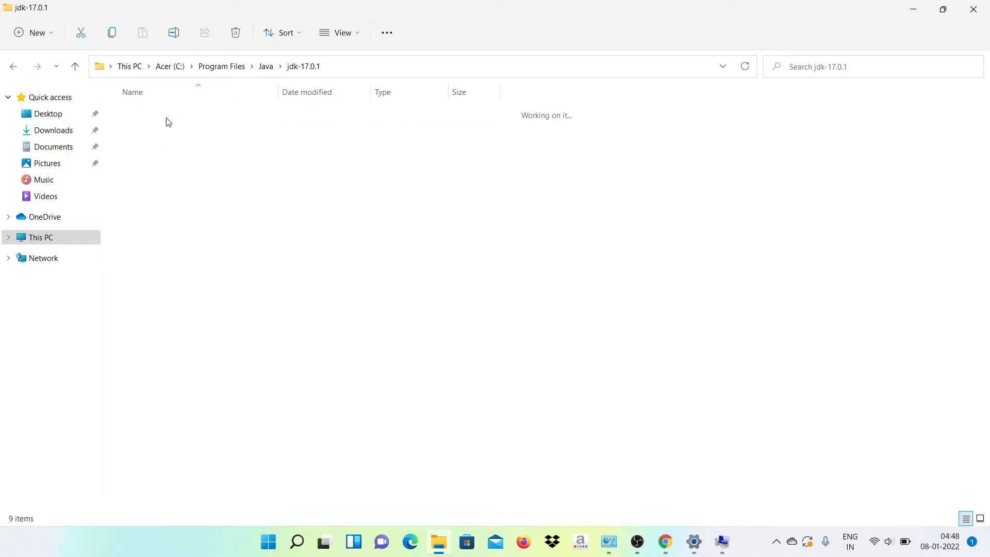
pyautogui.doubleClick(168, 118)
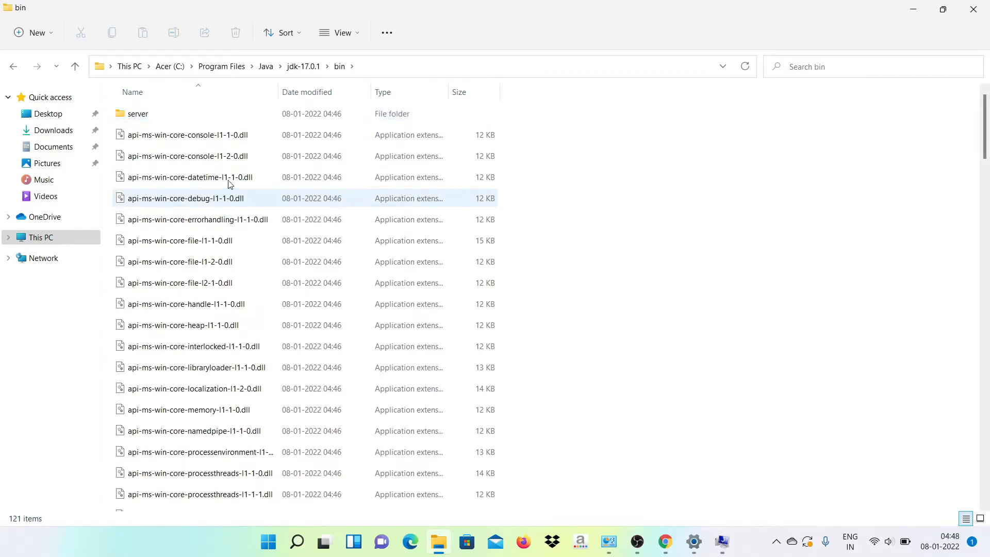
pyautogui.click(411, 66)
pyautogui.hotkey('ctrl', 'c')
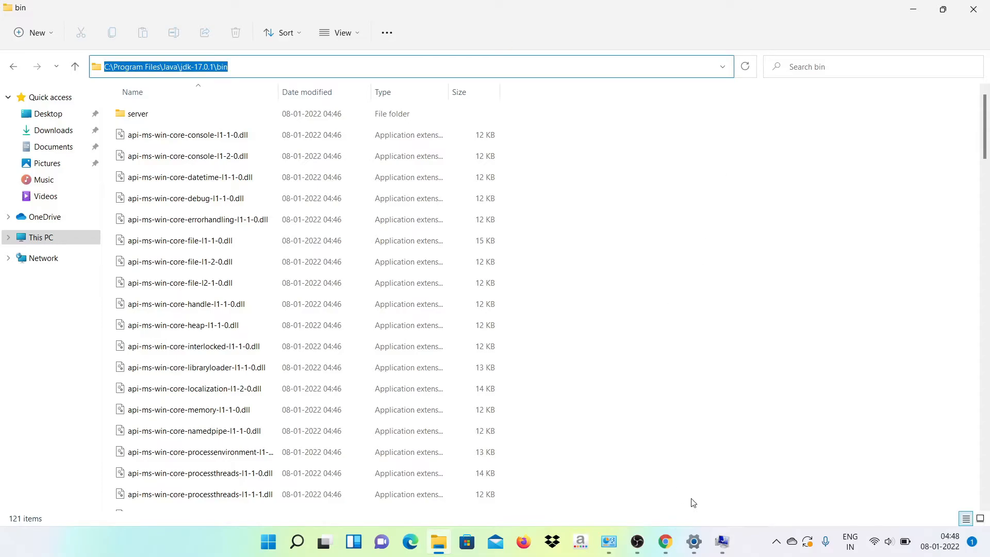
# - Add C:\Program Files\Java\jdk-17.0.1\bin as a new entry at the end of the system Path variable and accept the edit
pyautogui.click(725, 547)
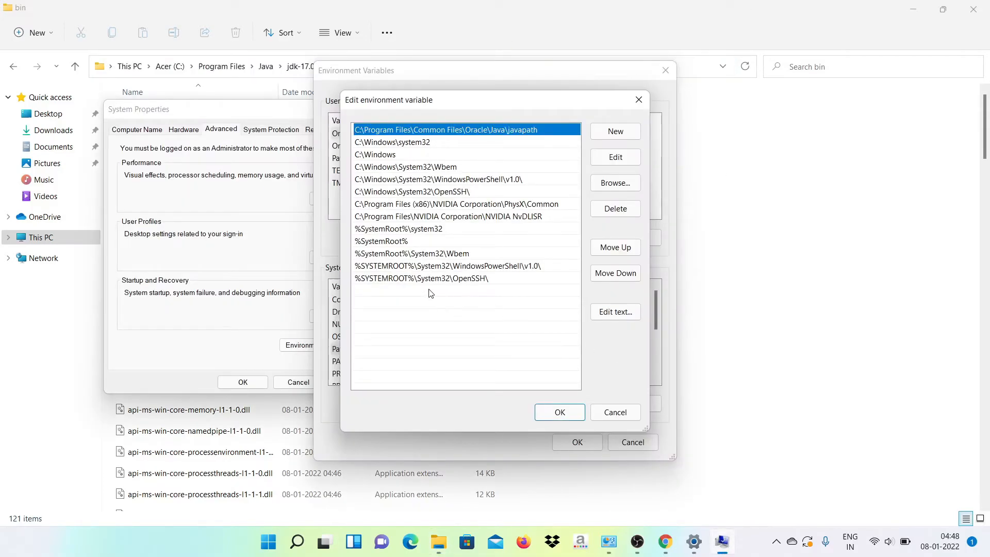
pyautogui.click(411, 293)
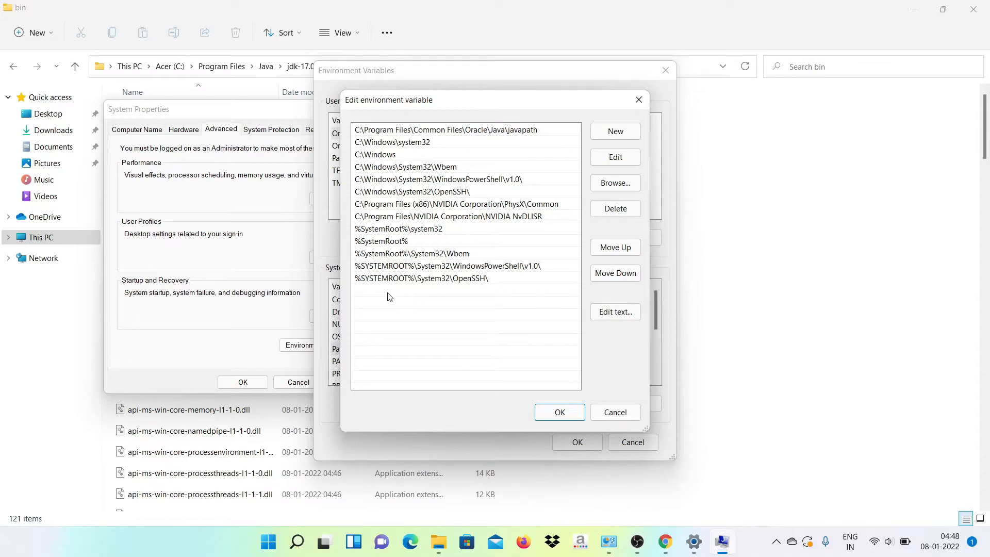
pyautogui.doubleClick(388, 291)
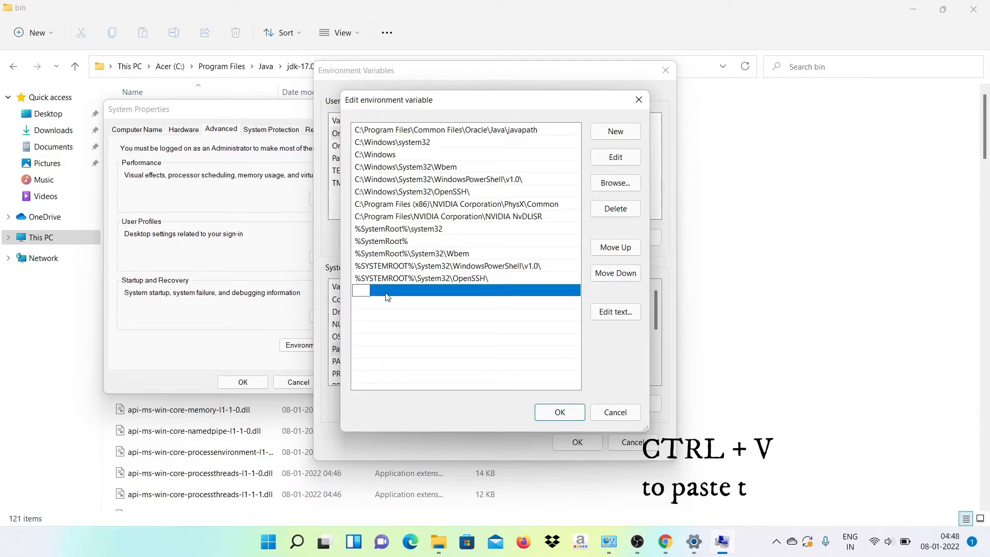
pyautogui.hotkey('ctrl', 'v')
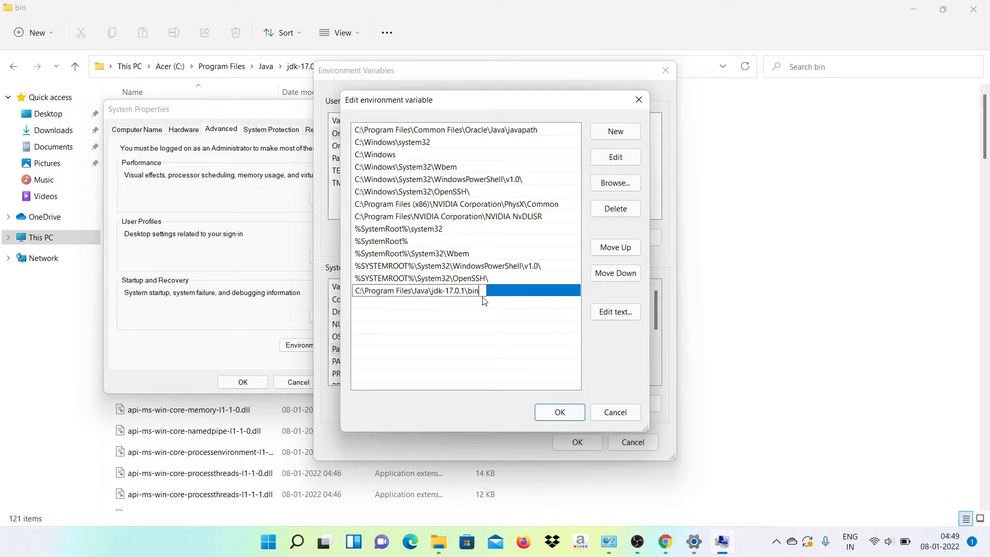
pyautogui.click(561, 414)
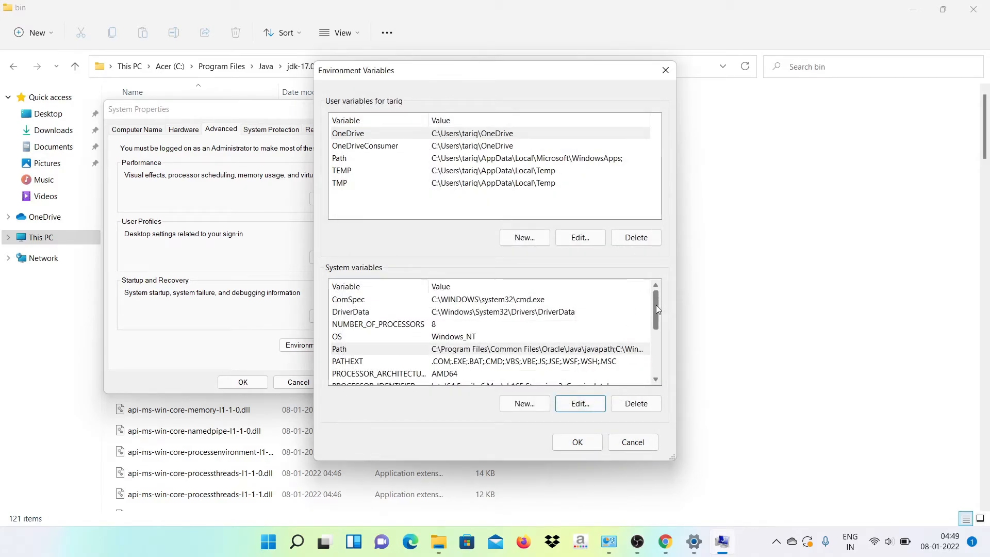
# - Start a new system variable and name it JAVA_HOME
pyautogui.moveTo(656, 305); pyautogui.dragTo(658, 360)
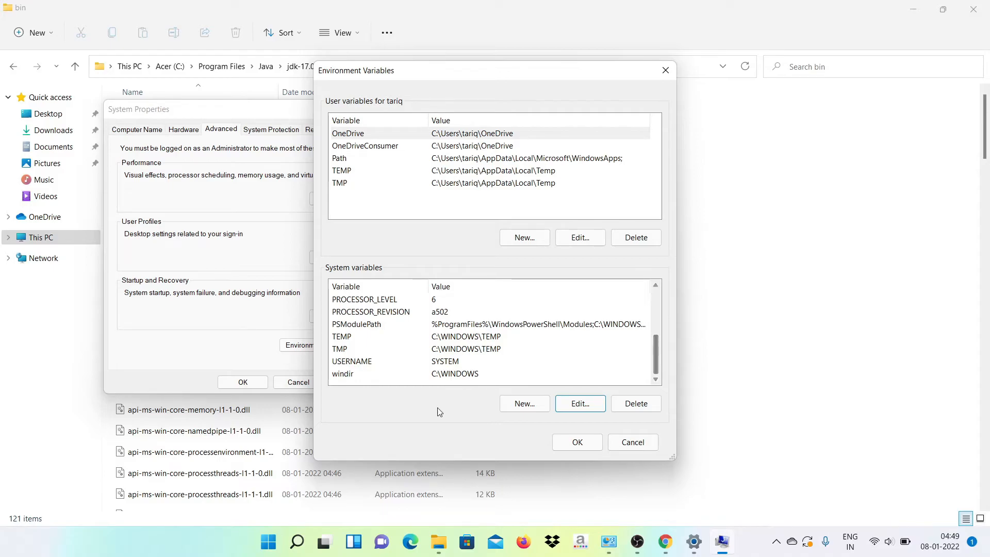
pyautogui.click(525, 408)
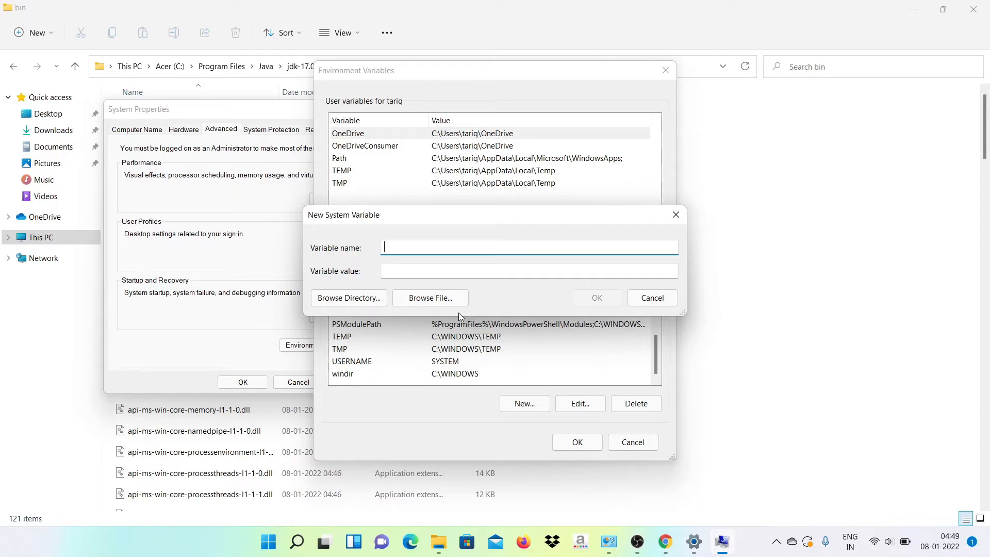
pyautogui.press('capslock')
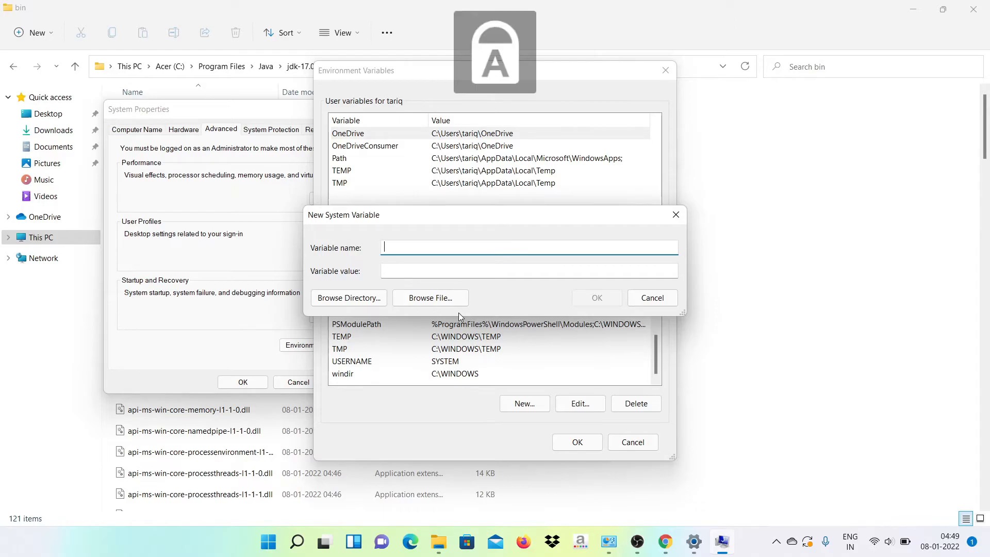
pyautogui.write('JAVA_')
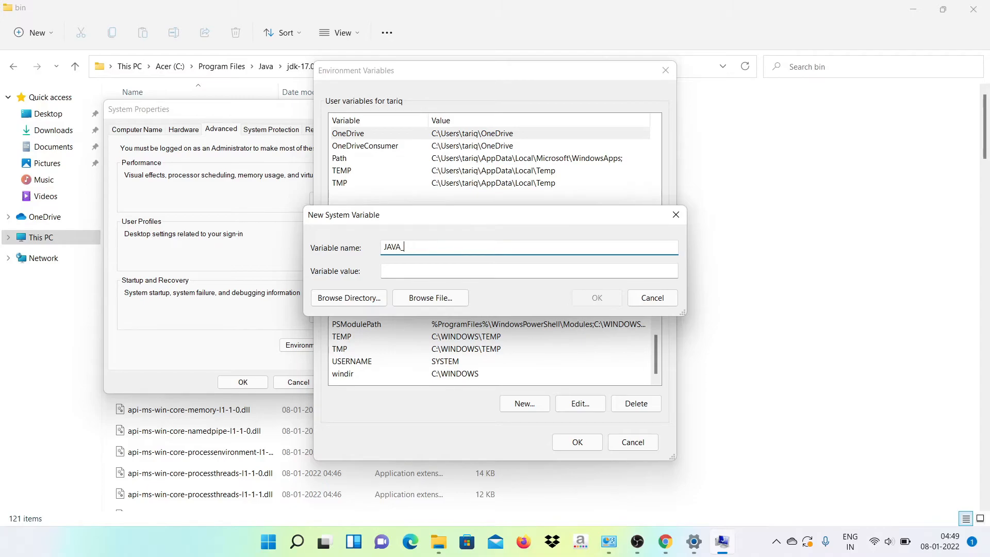
pyautogui.write('HOME')
pyautogui.click(393, 272)
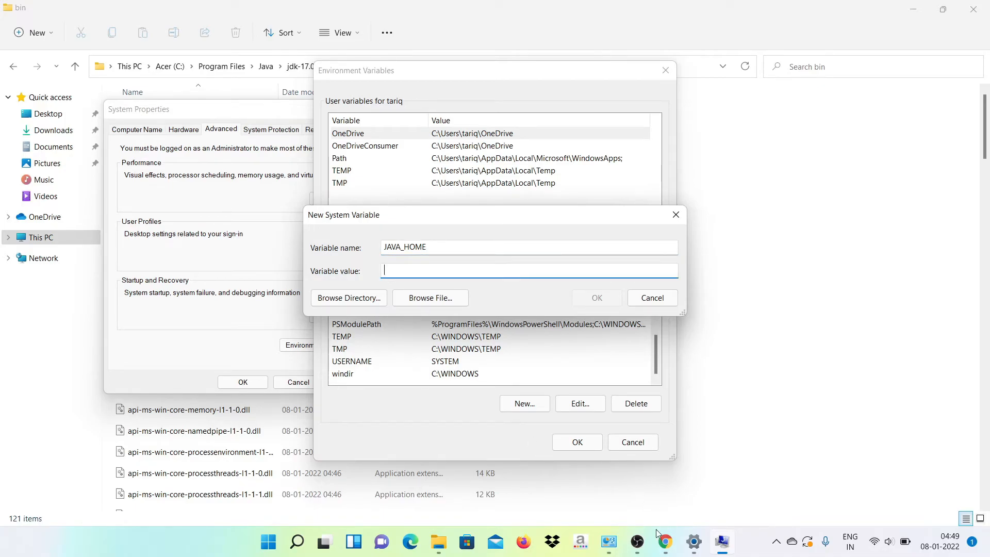
# - Copy the jdk-17.0.1 folder's path from File Explorer and set JAVA_HOME's value to C:\Program Files\Java\jdk-17.0.1
pyautogui.click(445, 547)
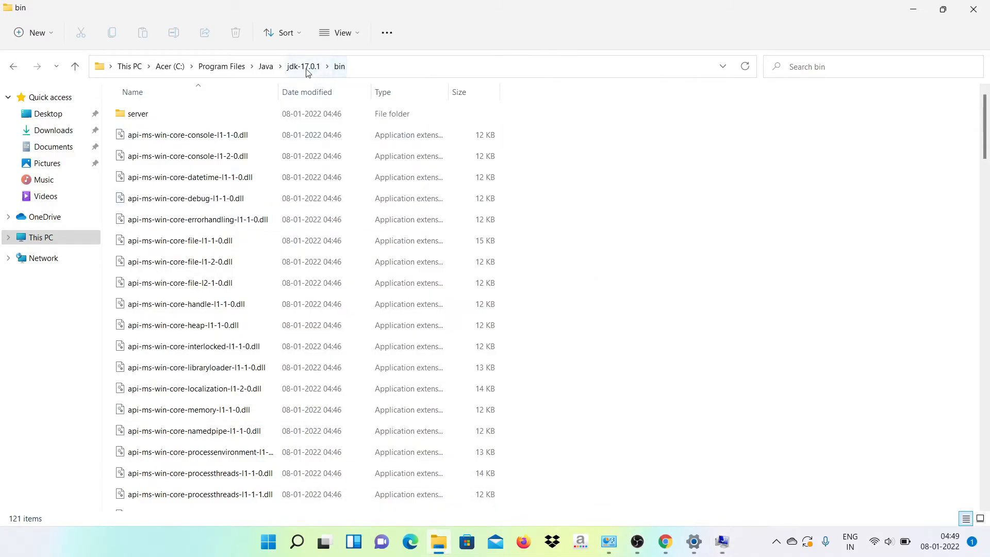
pyautogui.click(266, 66)
pyautogui.moveTo(284, 120)
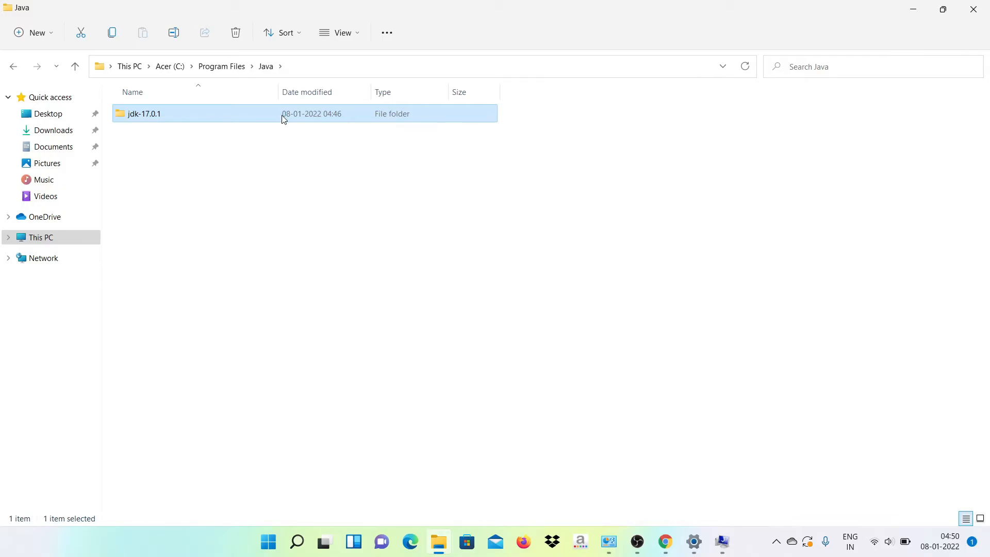
pyautogui.doubleClick(283, 115)
pyautogui.click(354, 62)
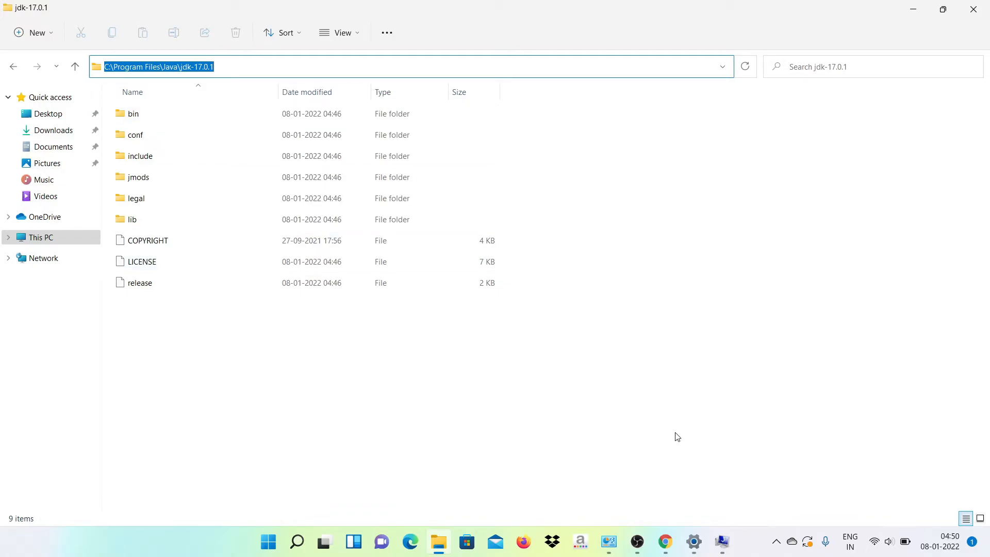
pyautogui.click(724, 551)
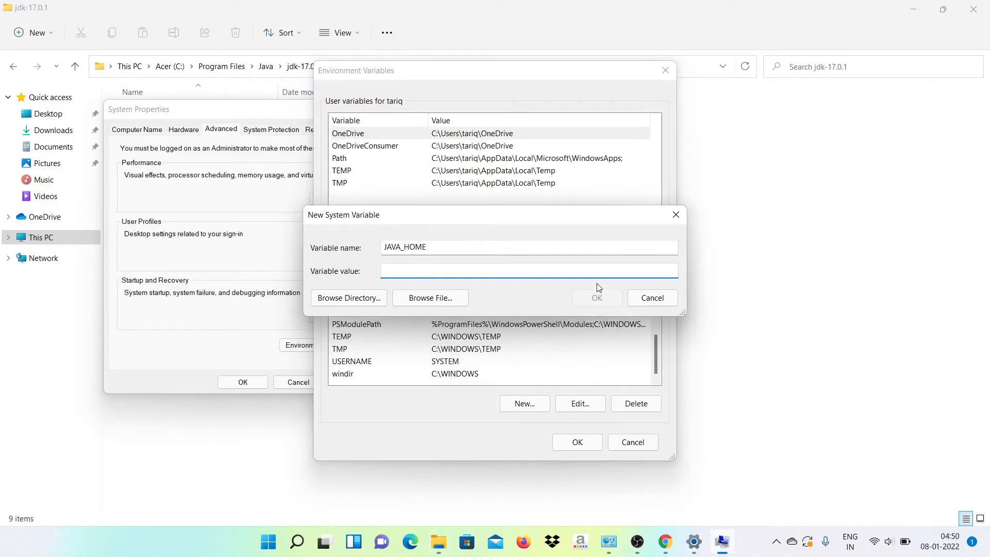
pyautogui.hotkey('ctrl', 'v')
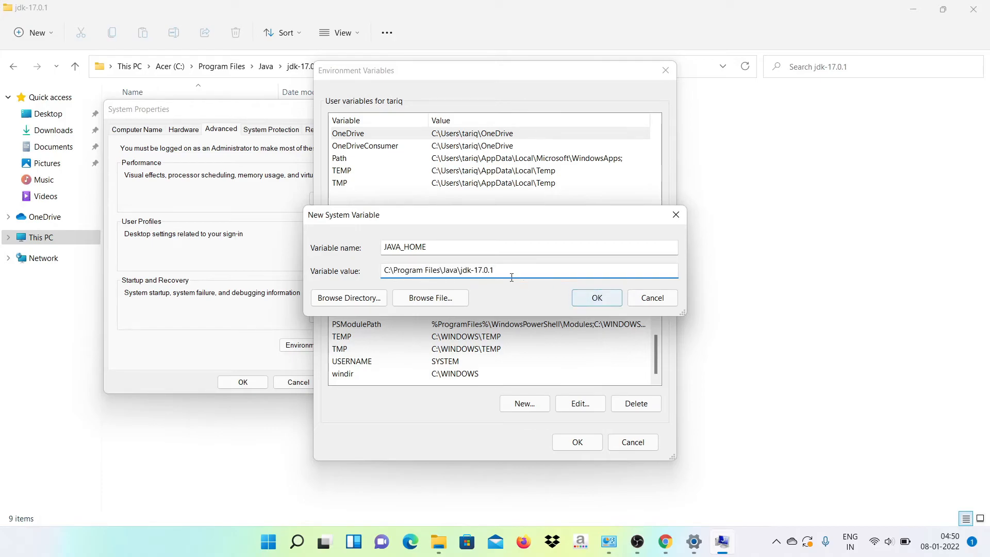
# - Save the new JAVA_HOME system variable, check its entry in the system variables list, and accept the environment variable and system property settings
pyautogui.click(597, 297)
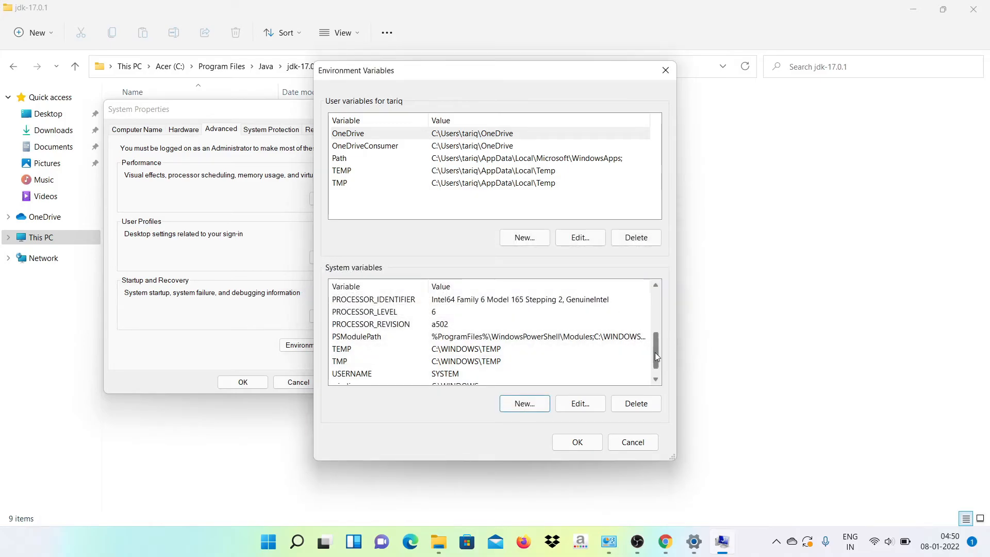
pyautogui.moveTo(654, 352)
pyautogui.mouseDown()
pyautogui.moveTo(654, 370)
pyautogui.moveTo(649, 338)
pyautogui.mouseUp()
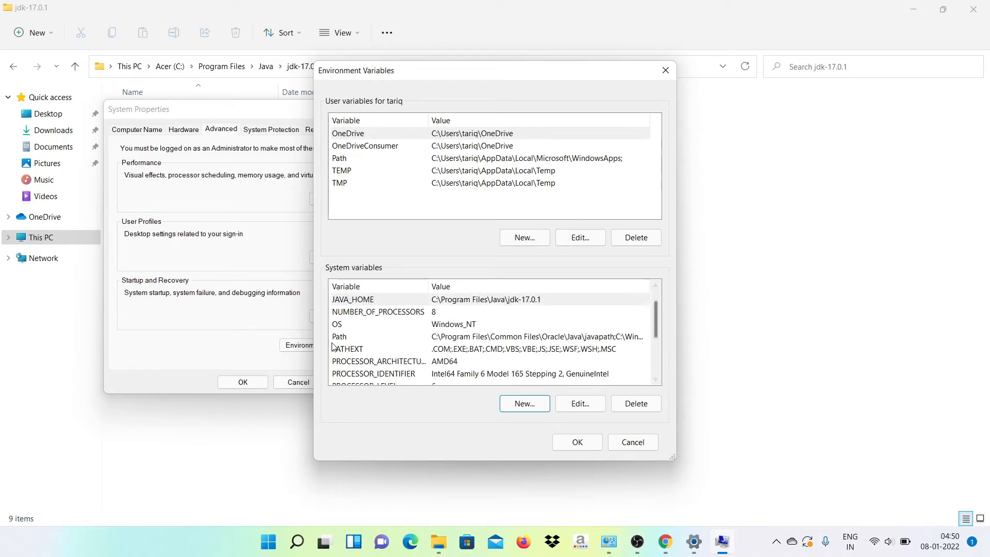
pyautogui.click(350, 304)
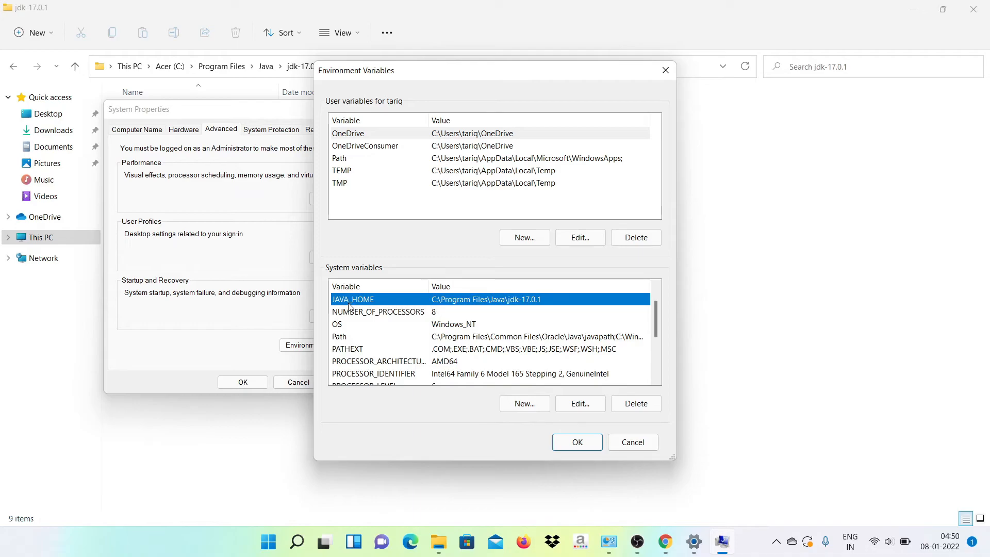
pyautogui.click(576, 442)
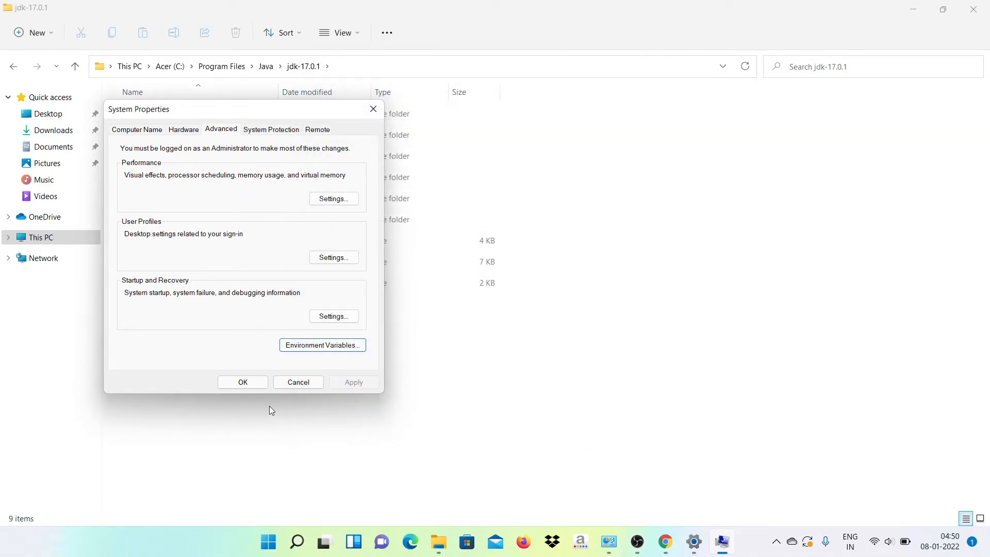
pyautogui.click(252, 382)
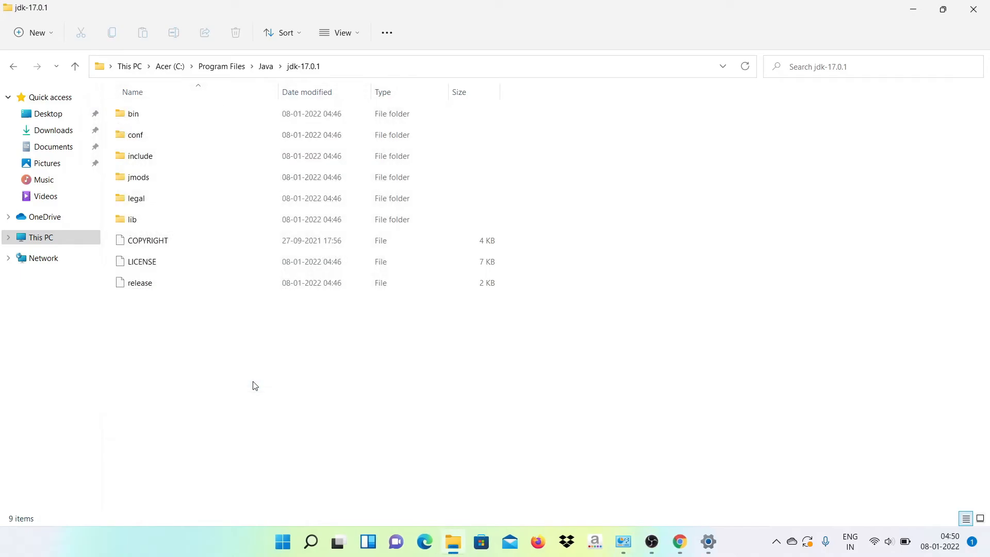
# - Minimize the open windows and launch Command Prompt by running cmd from the Run dialog
pyautogui.click(919, 8)
pyautogui.click(899, 48)
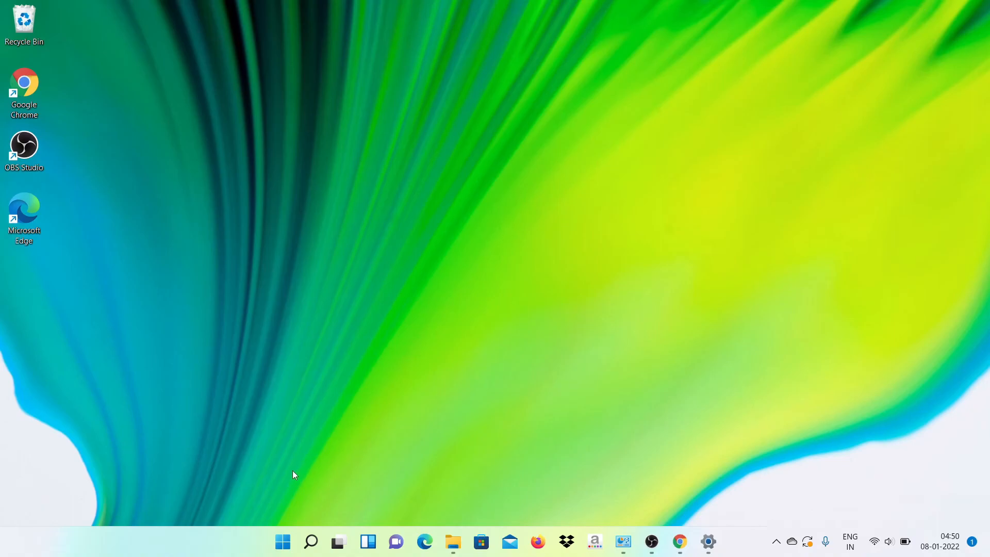
pyautogui.rightClick(283, 545)
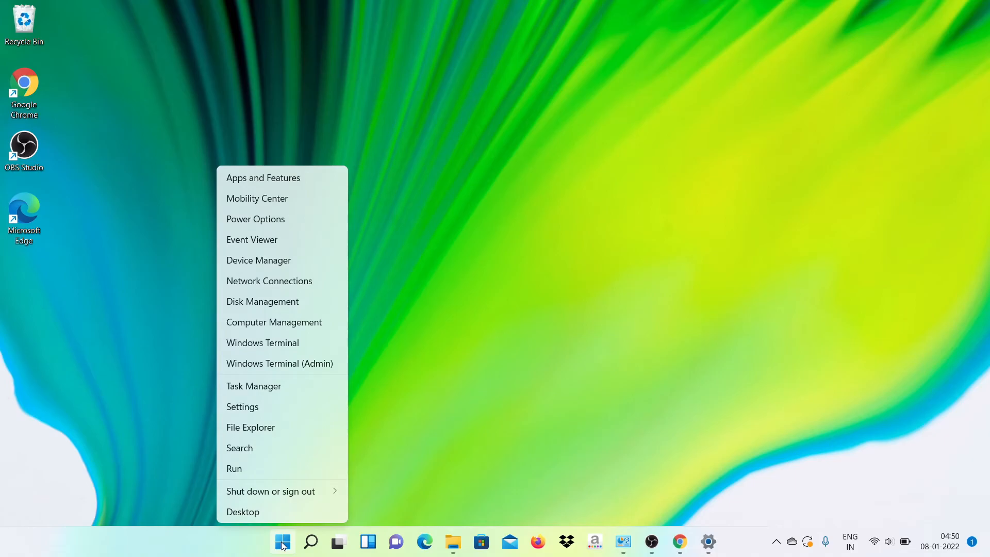
pyautogui.click(258, 462)
pyautogui.click(91, 459)
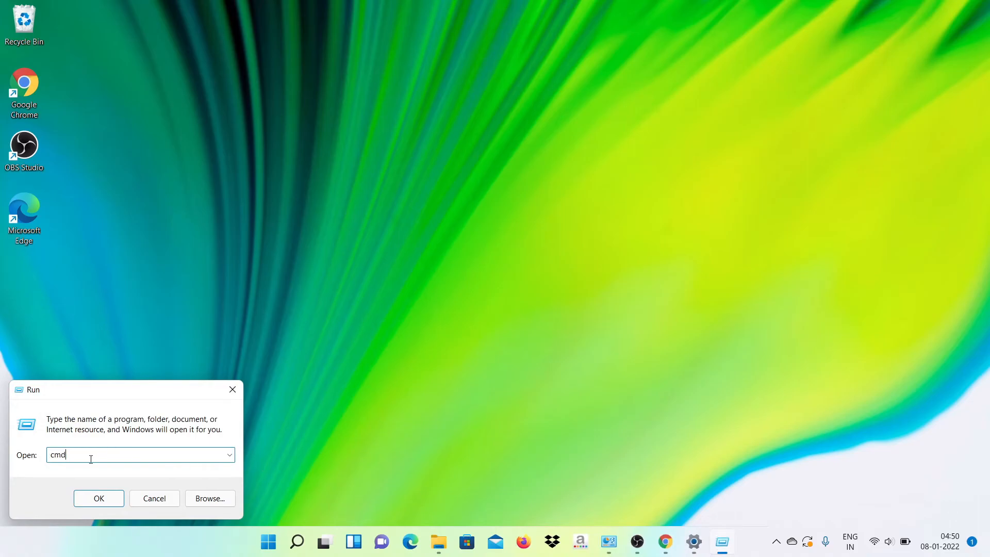
pyautogui.click(97, 498)
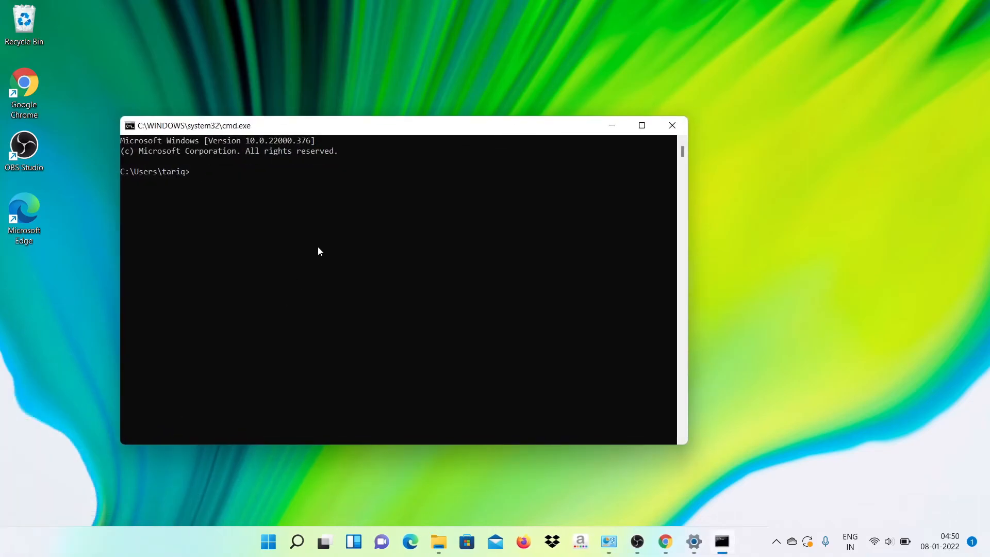
# - Run JAVA -version and examine the reported Java version and runtime environment lines
pyautogui.write('JAVA')
pyautogui.press('capslock')
pyautogui.write('-version')
pyautogui.press('Return')
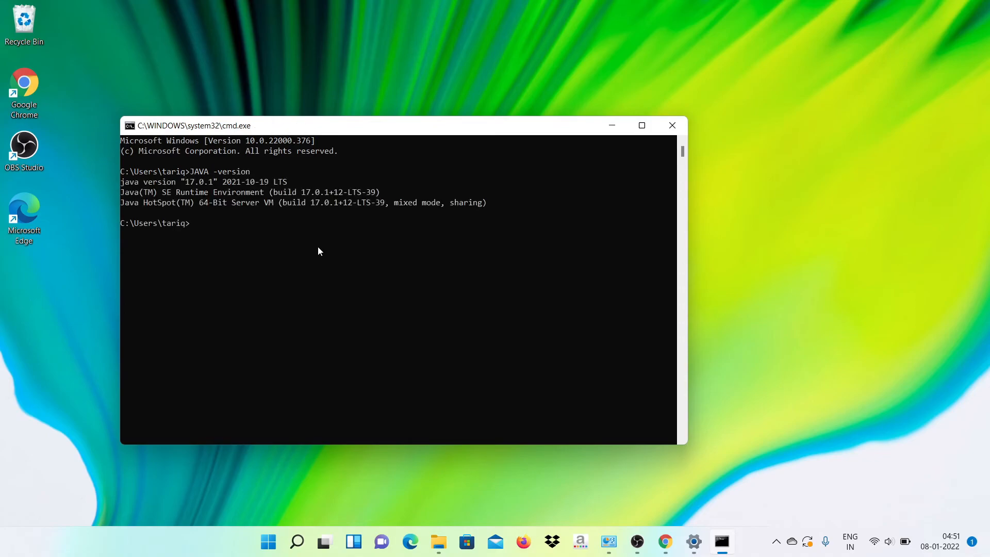
pyautogui.moveTo(183, 181); pyautogui.dragTo(288, 182)
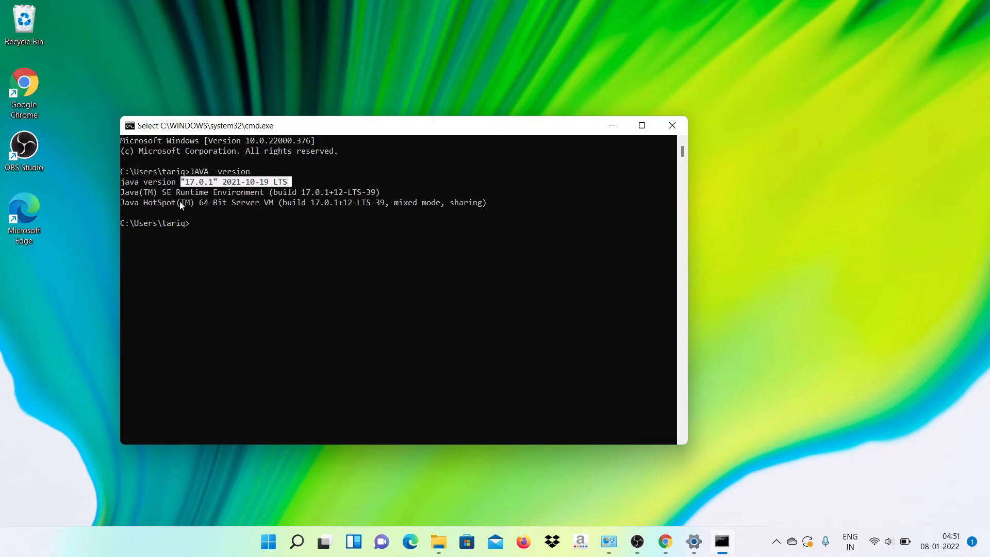
pyautogui.click(123, 196)
pyautogui.moveTo(145, 198); pyautogui.dragTo(285, 198)
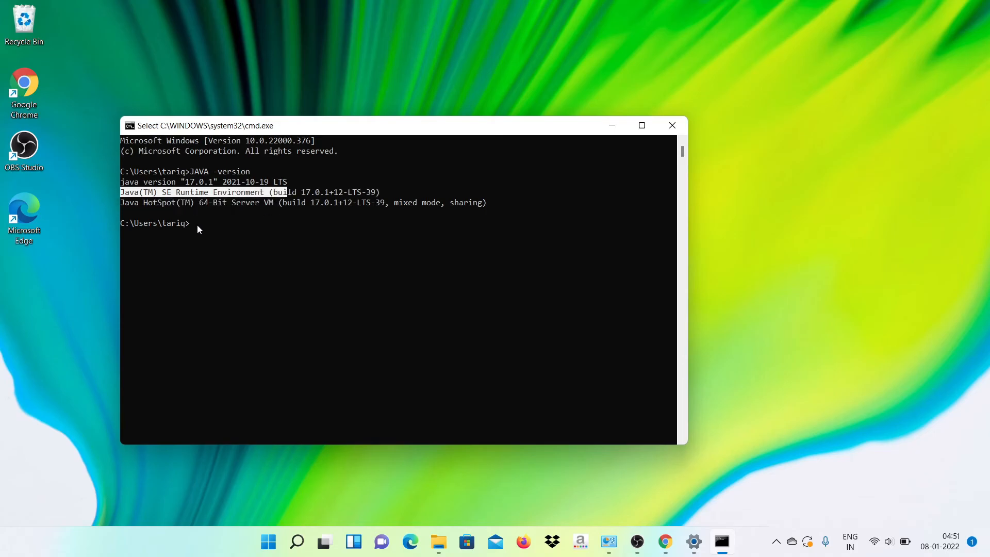
# - Clear the text selection and run echo %JAVA_HOME% to check the variable's path
pyautogui.click(197, 225)
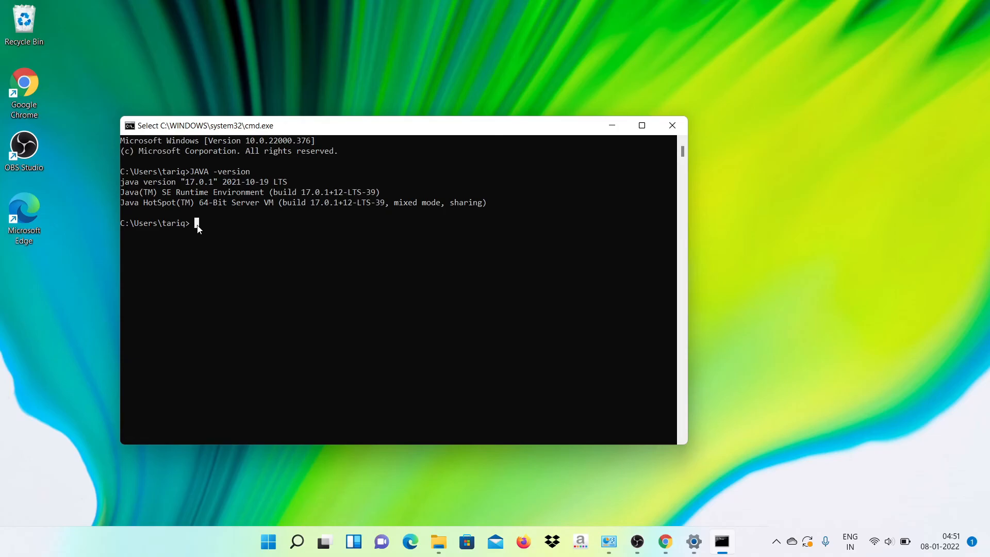
pyautogui.press('Escape')
pyautogui.write('echo %JAV')
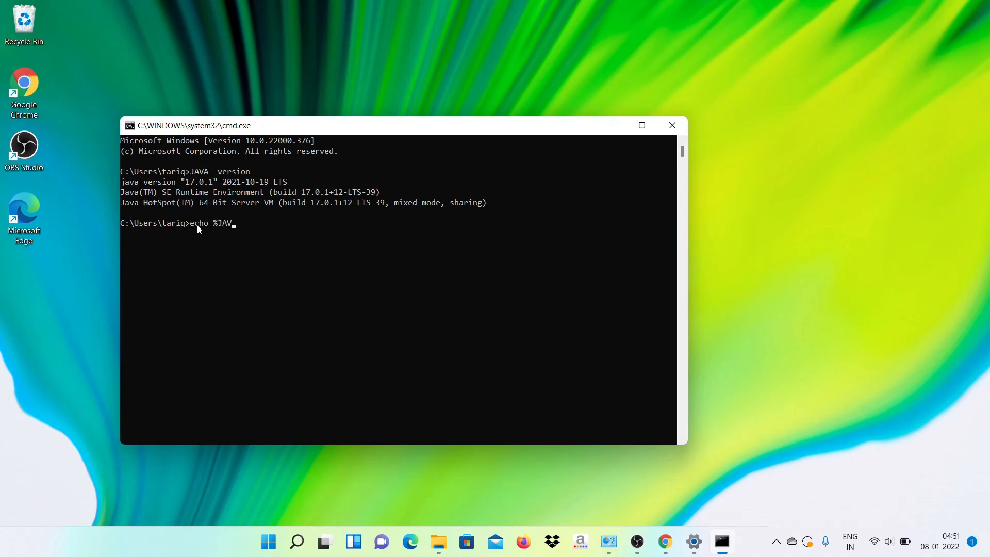
pyautogui.write('A_HOME%')
pyautogui.press('Return')
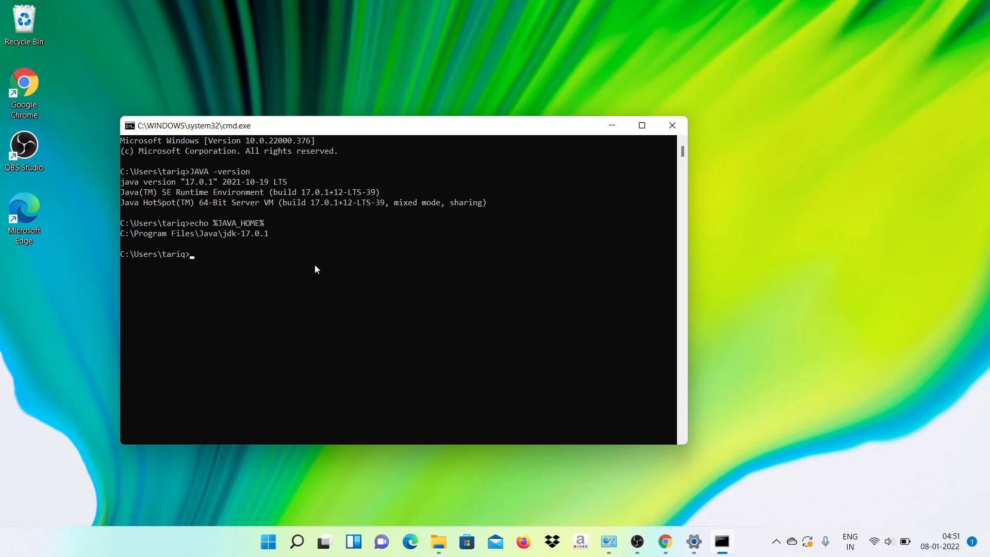